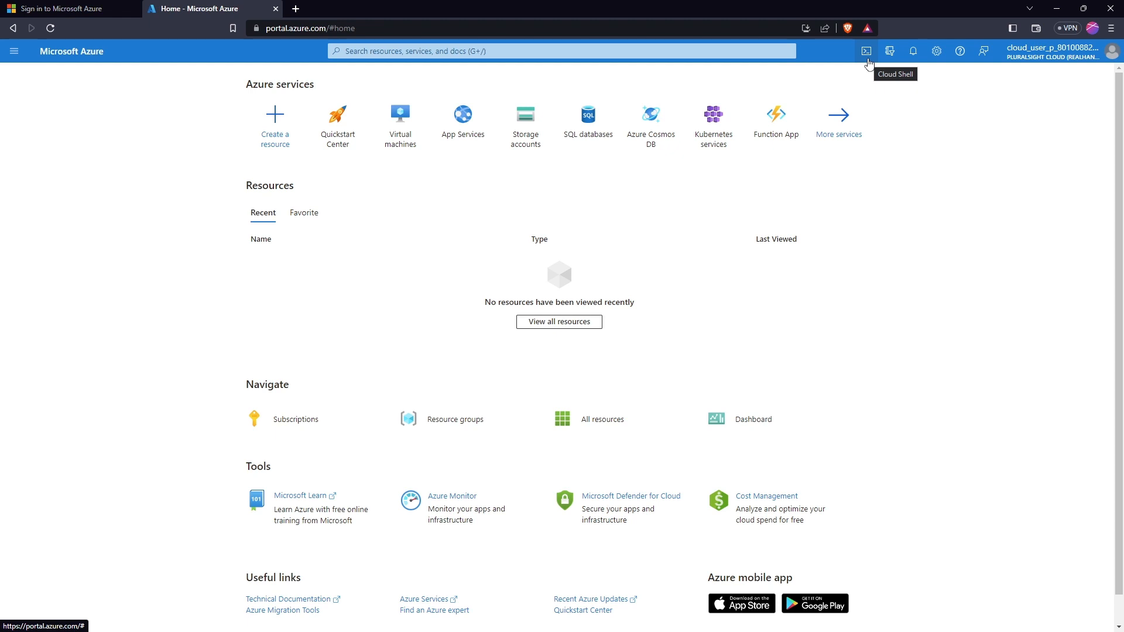
Open Cloud Shell from the portal's top toolbar
left_click(868, 61)
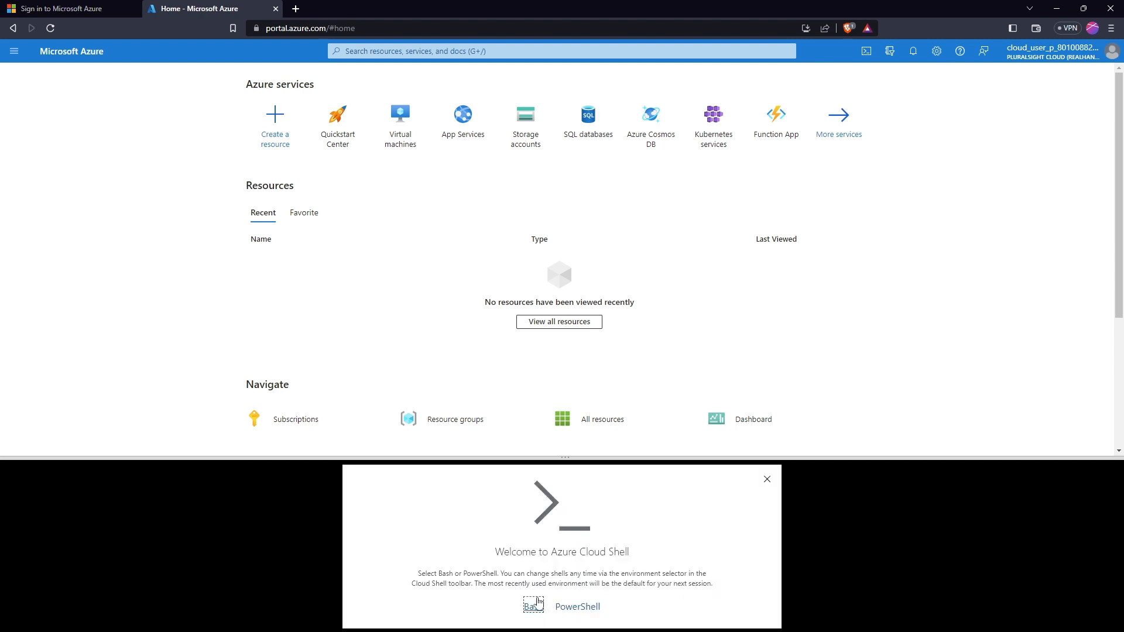
Choose Bash and set the Cloud Shell region to South Central US in advanced settings
left_click(531, 607)
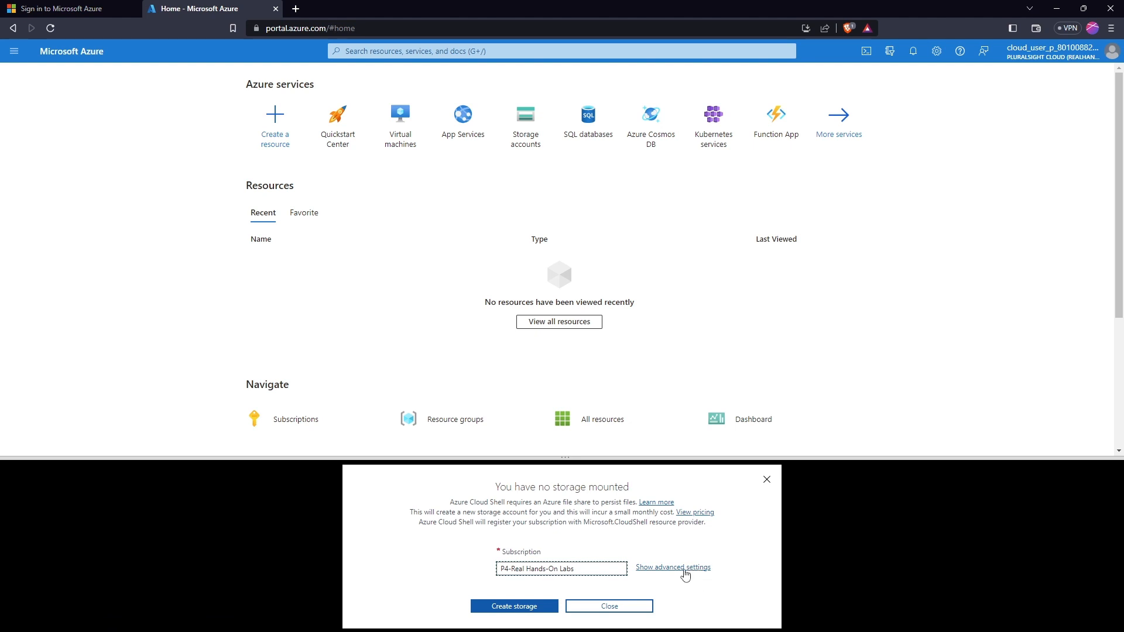
left_click(679, 572)
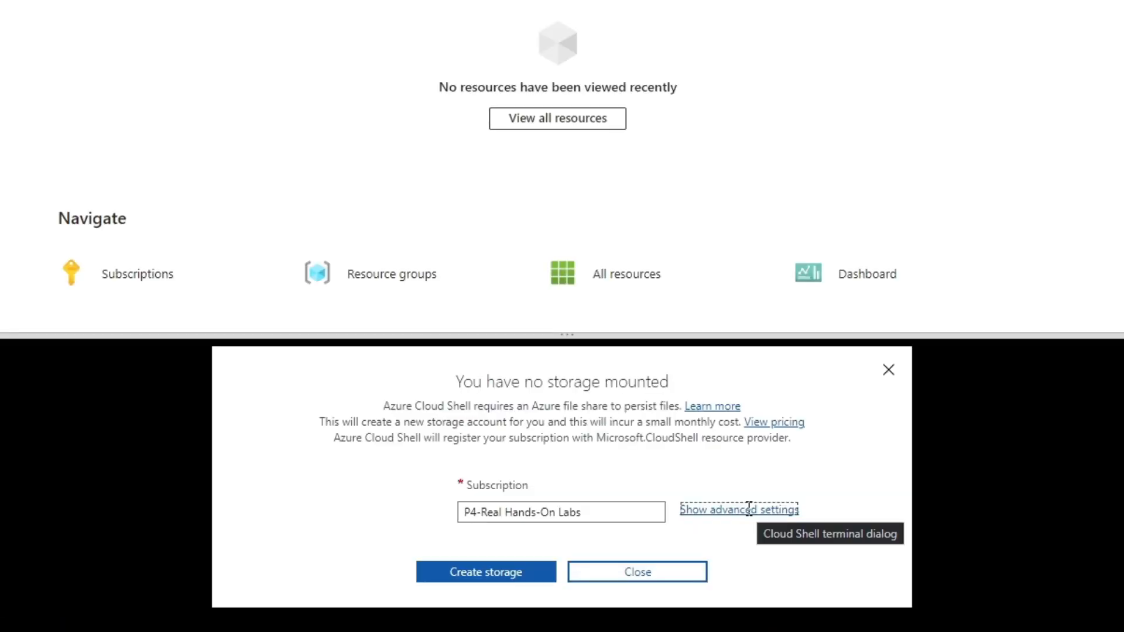
left_click(749, 508)
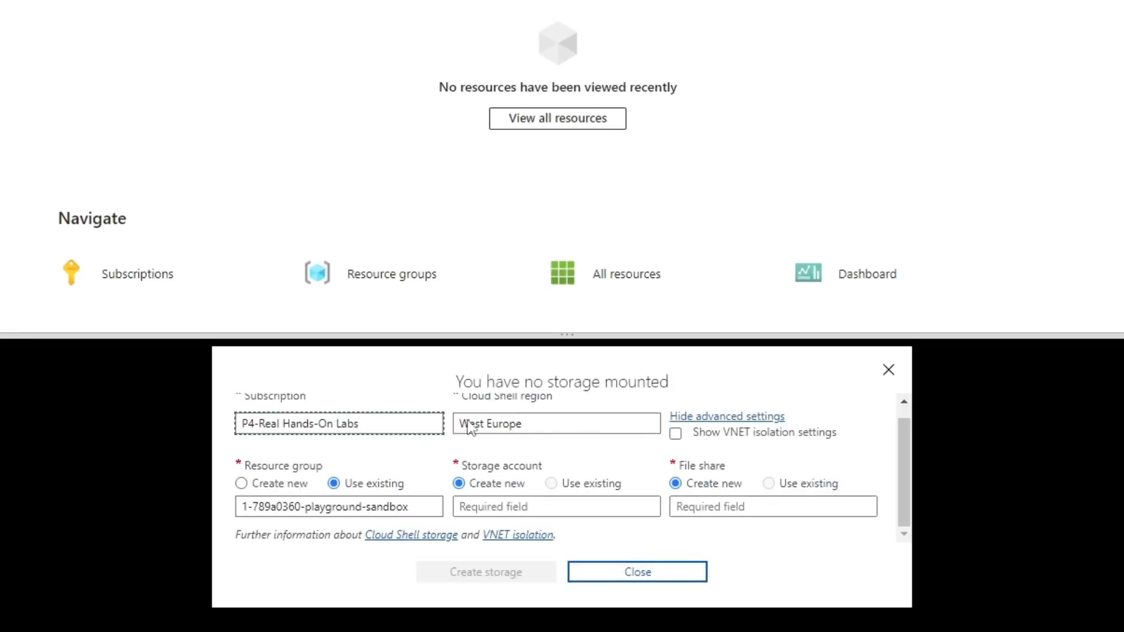
left_click(547, 422)
left_click(548, 166)
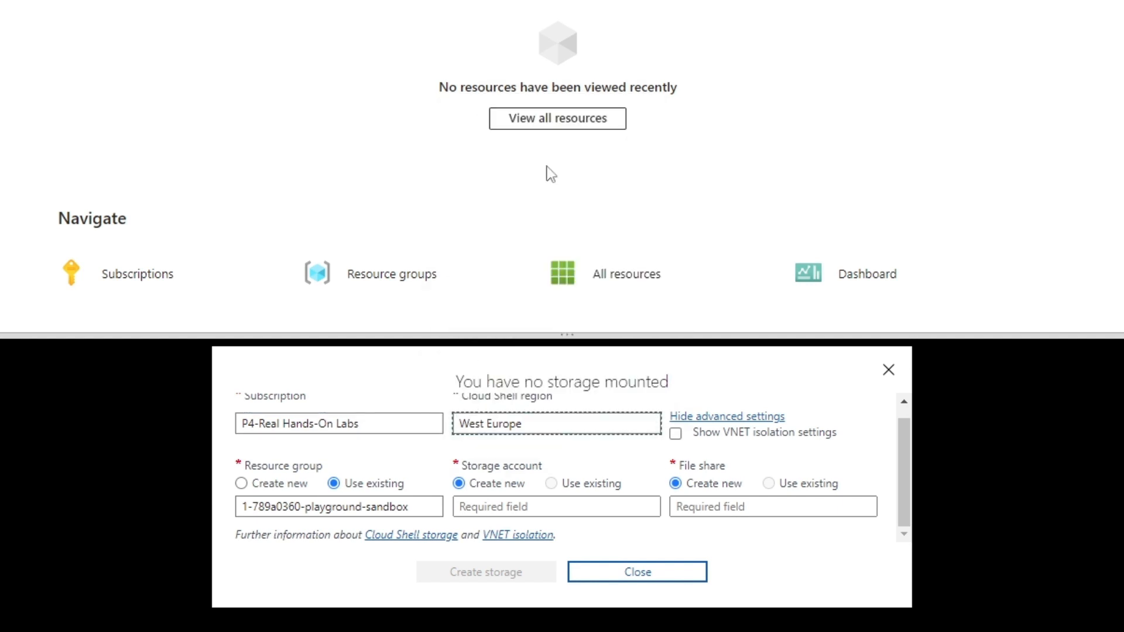
Accept the suggested storage account name, name the file share 'fileshare', and create storage
left_click(494, 507)
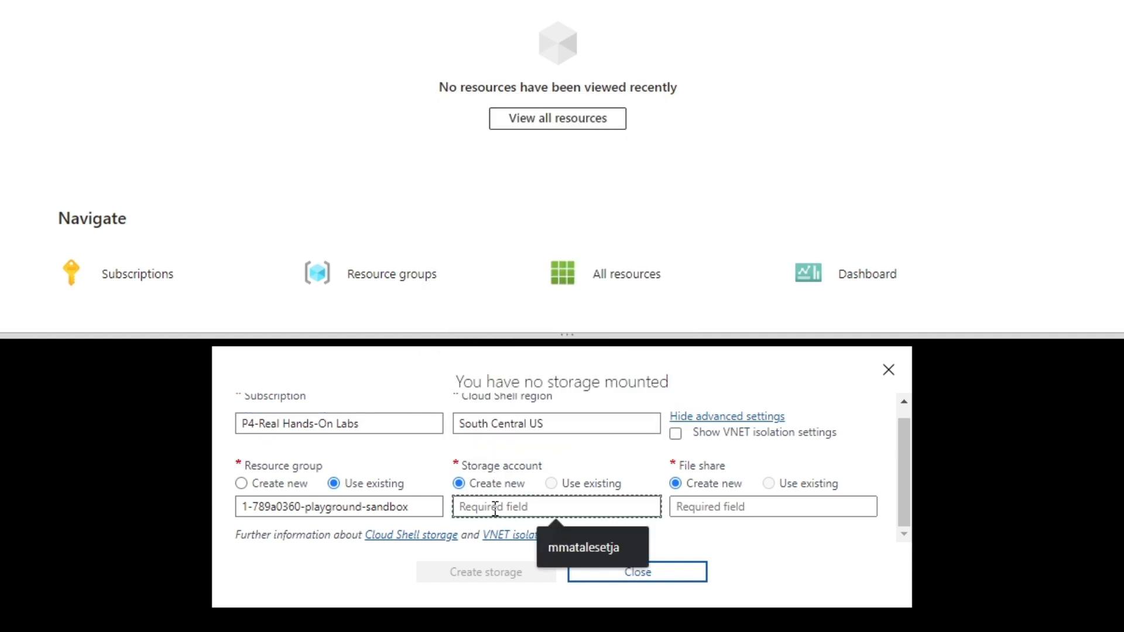
left_click(585, 544)
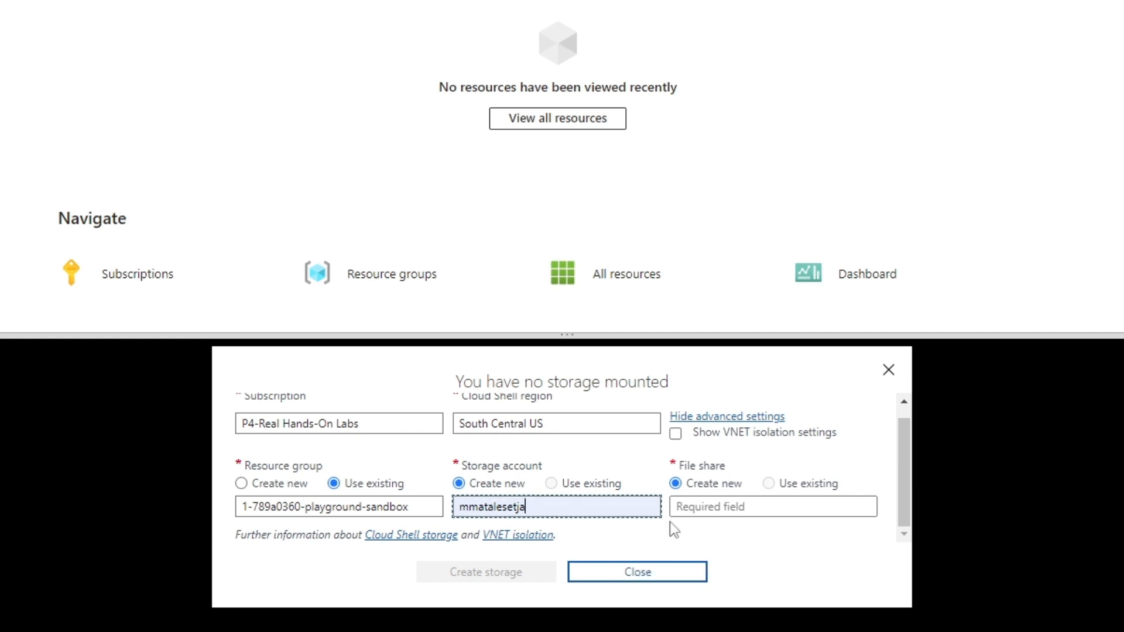
left_click(742, 512)
left_click(768, 546)
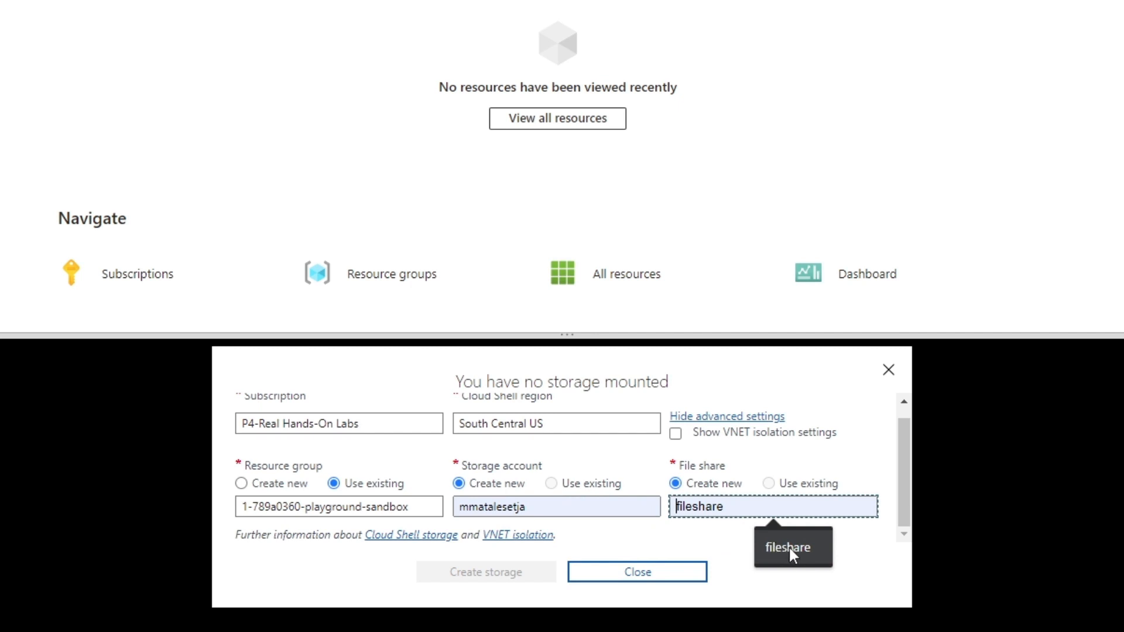
left_click(788, 546)
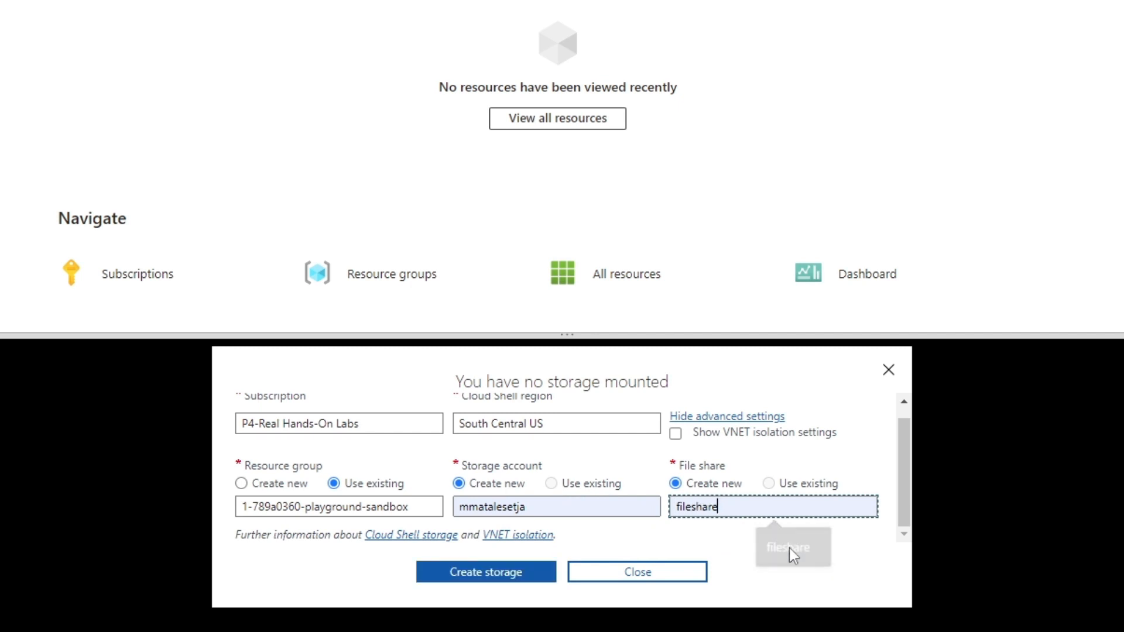
left_click(468, 585)
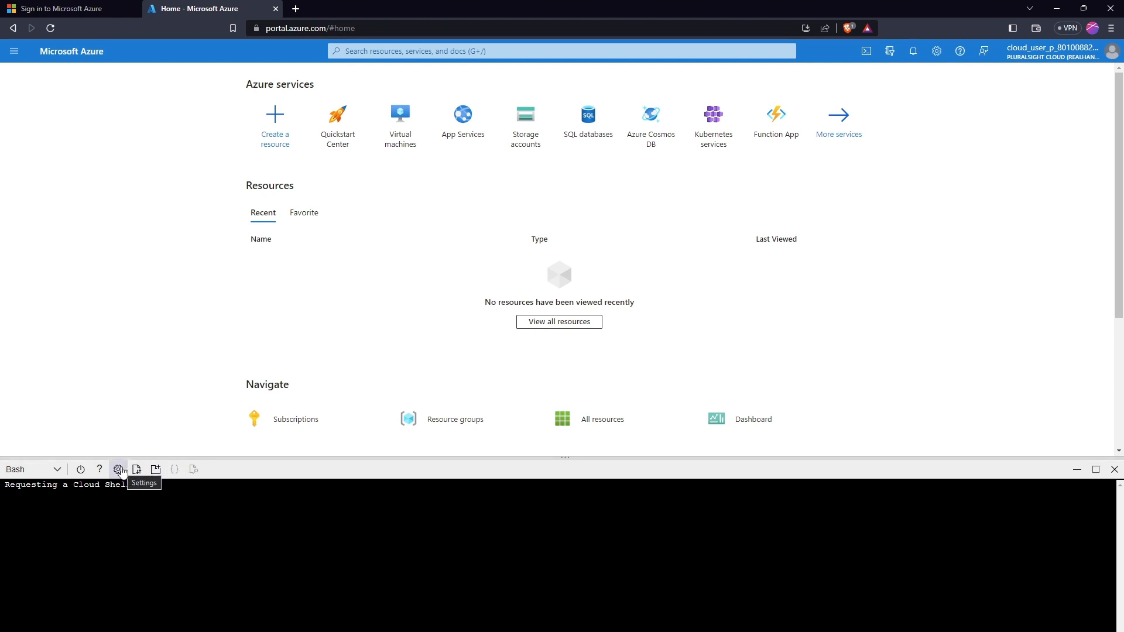
Set the Cloud Shell text size to Large and maximize the terminal pane
left_click(119, 470)
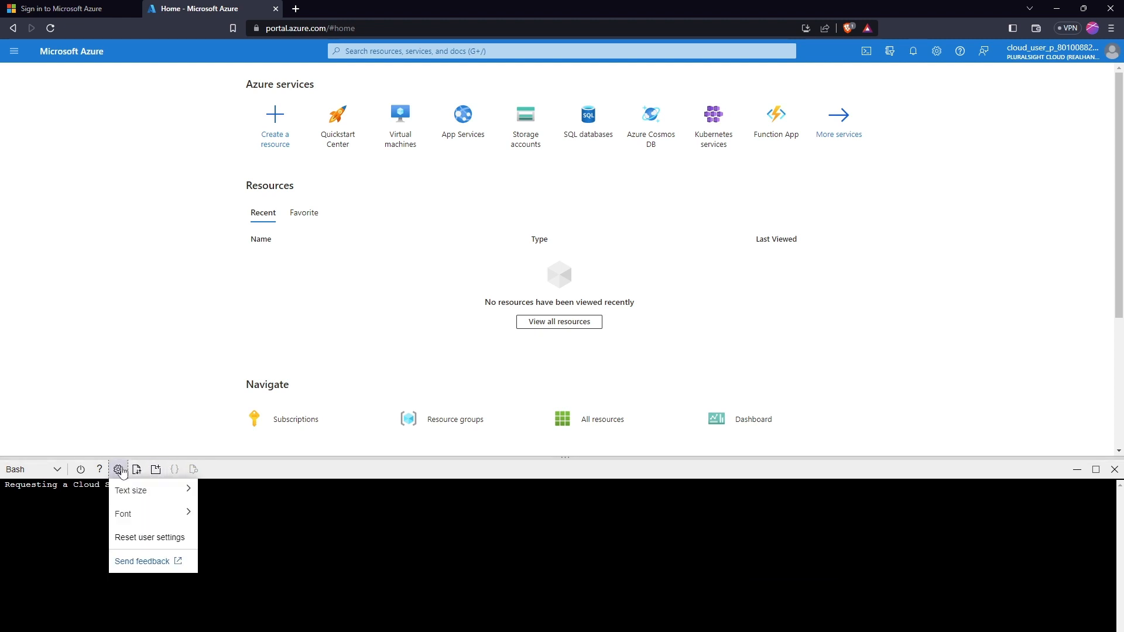
mouse_move(126, 493)
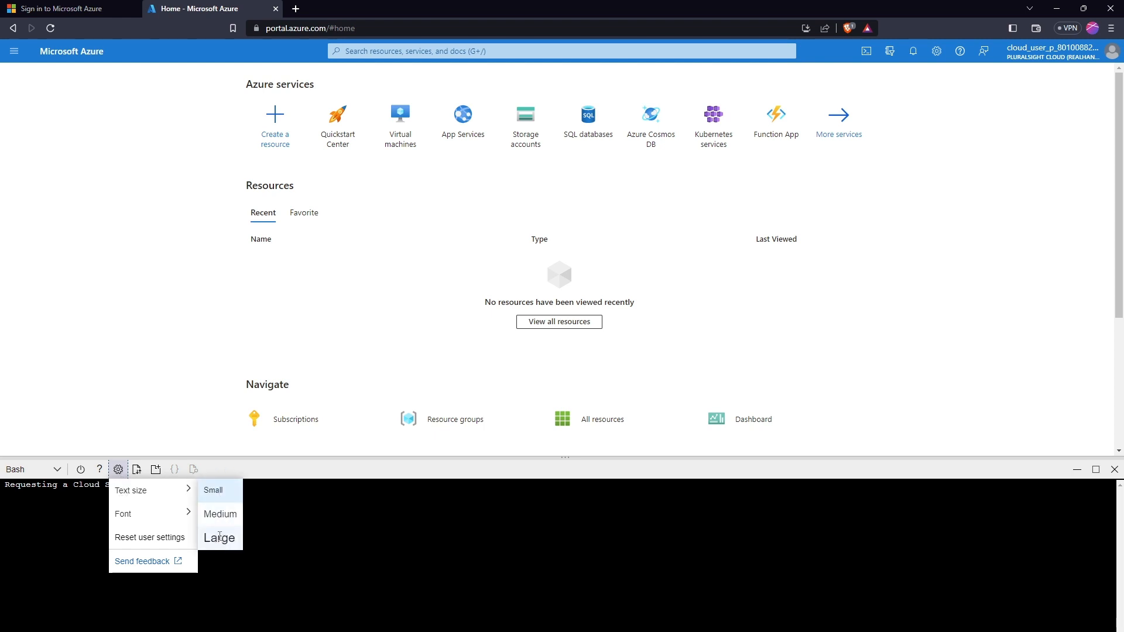
left_click(219, 540)
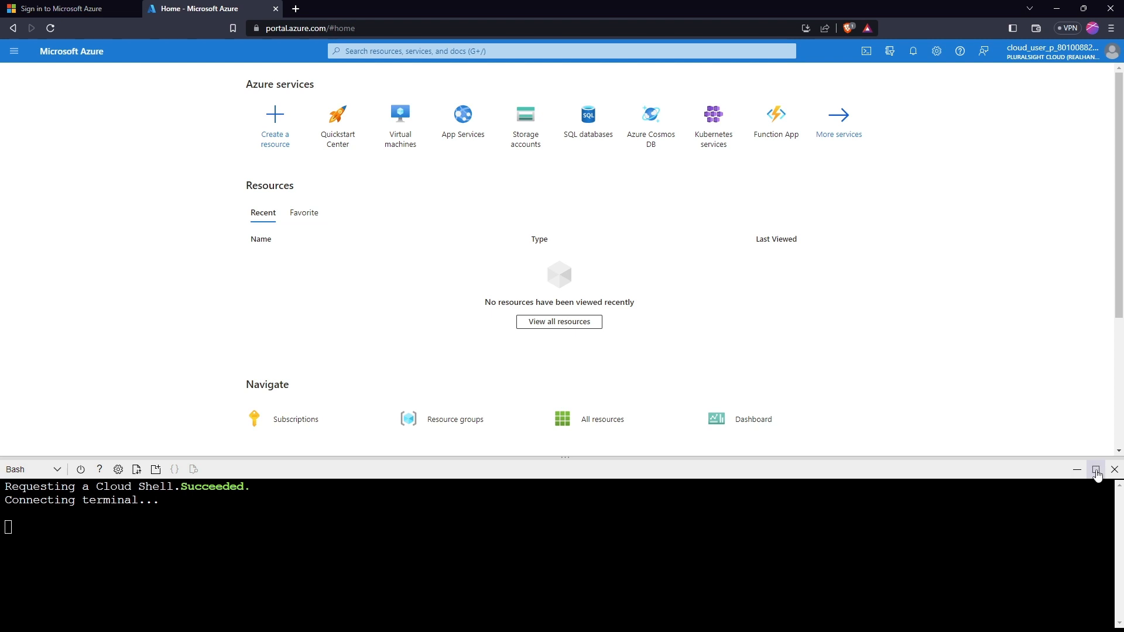
left_click(1096, 470)
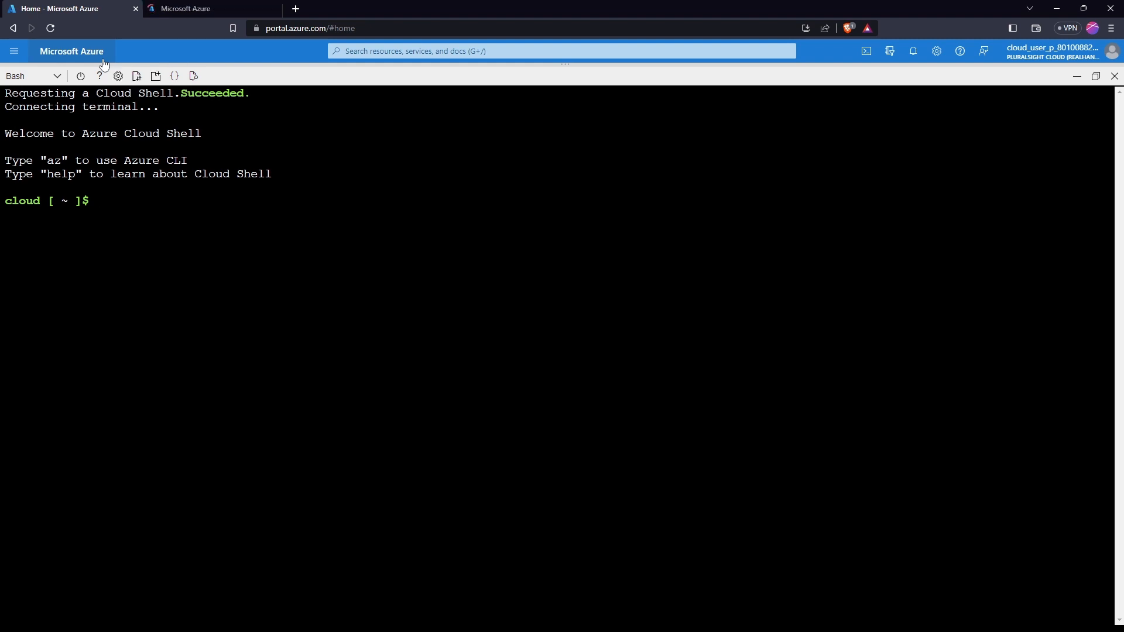
List resource groups with az group list, first as a table, then as JSON
type("az group list -")
type("o t")
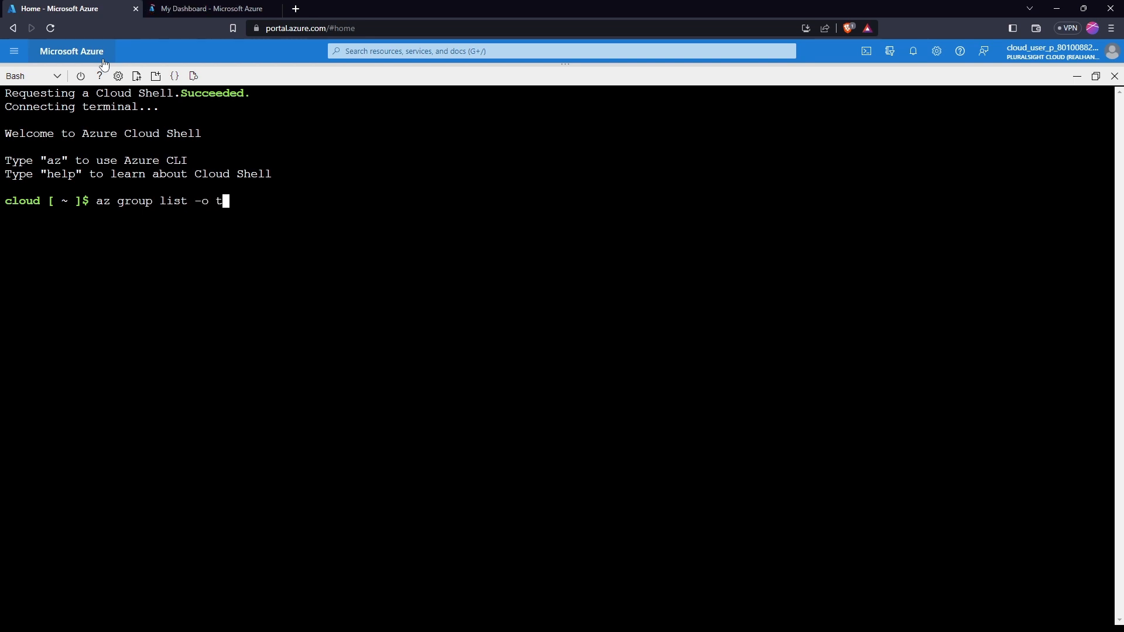
type("able")
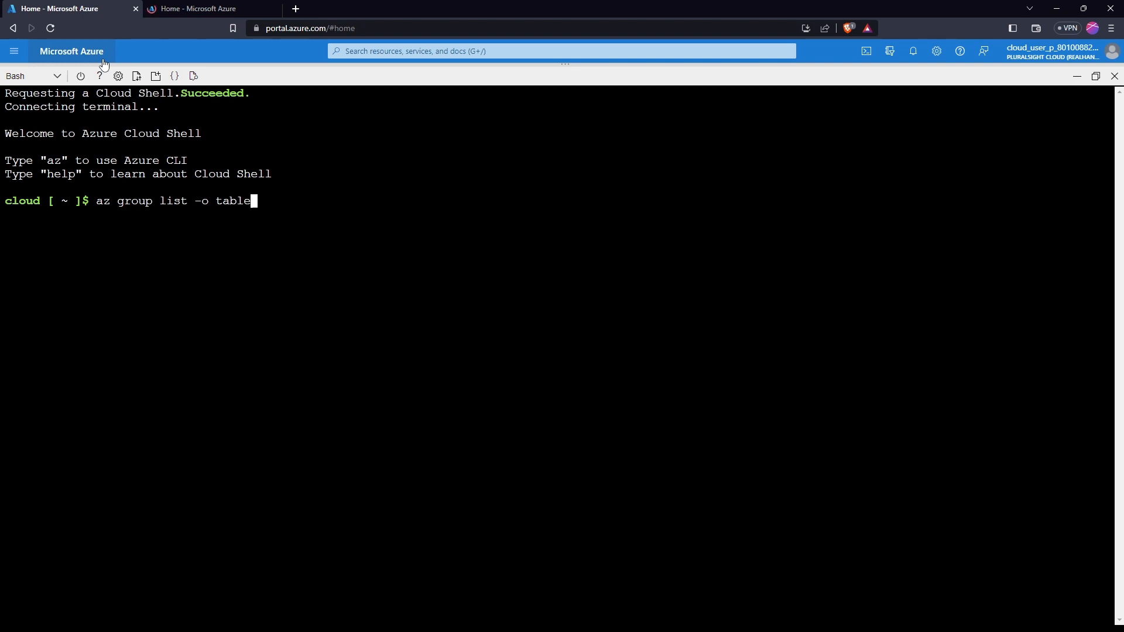
key("Return")
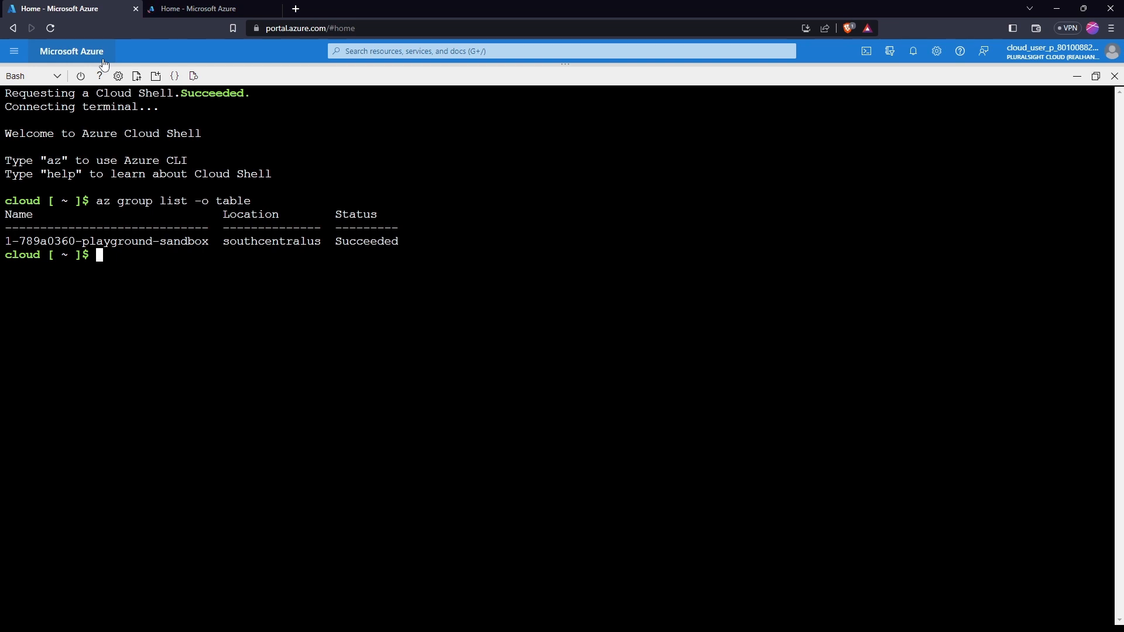
key("Up")
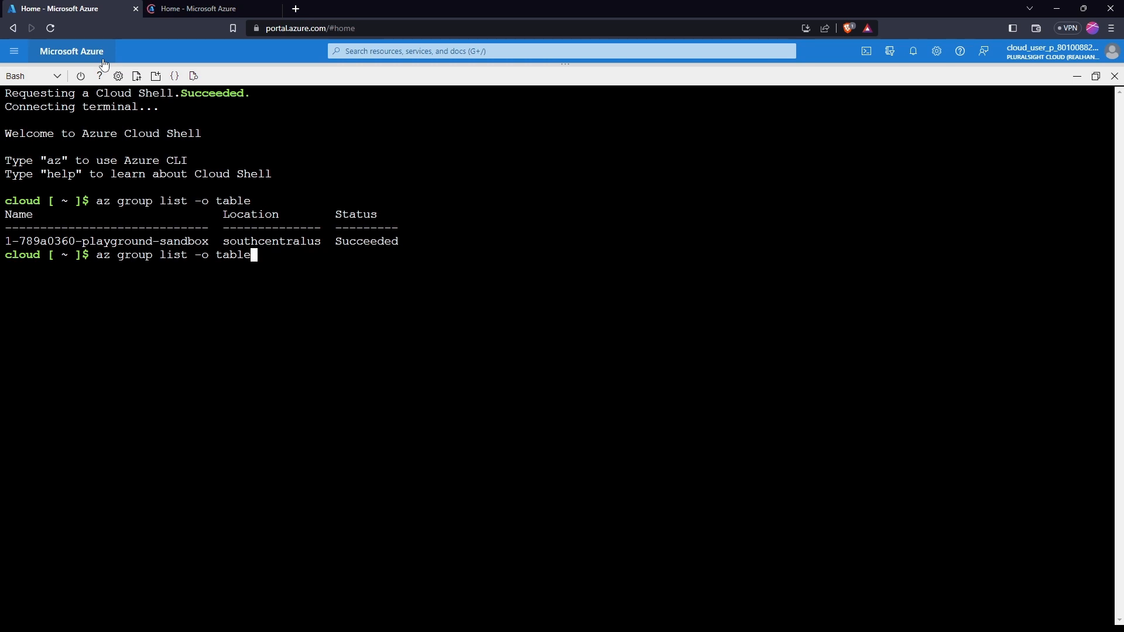
key("BackSpace")
key("BackSpace")
key("BackSpace")
key("BackSpace")
key("BackSpace")
key("BackSpace")
type("json")
key("Return")
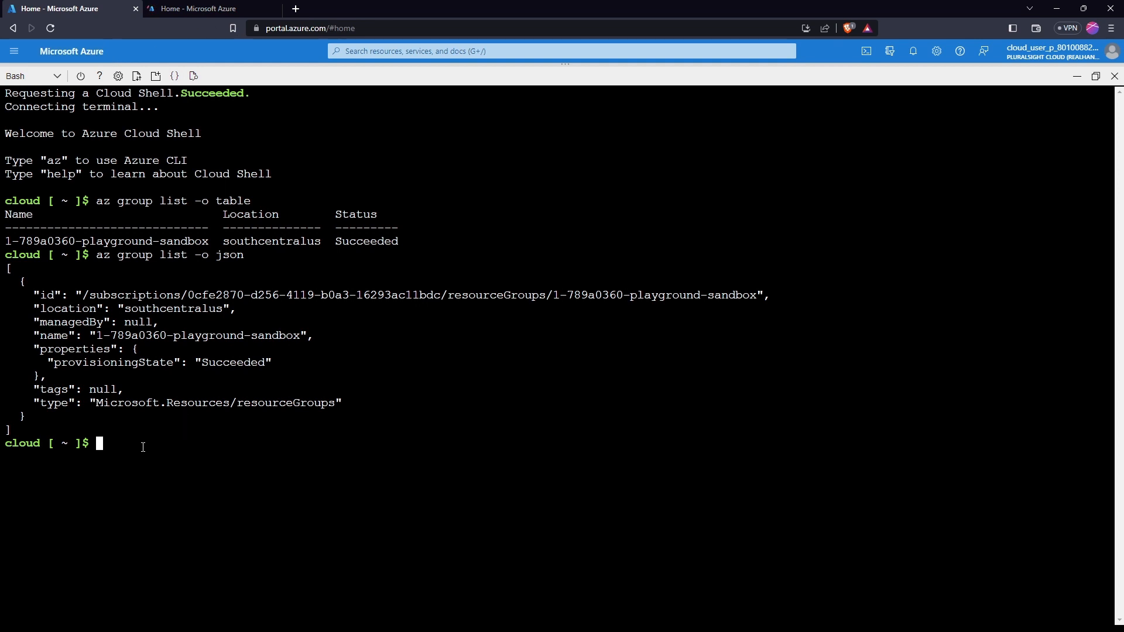
Rerun the listing, copy the resource group name, and clear the terminal
key("Up")
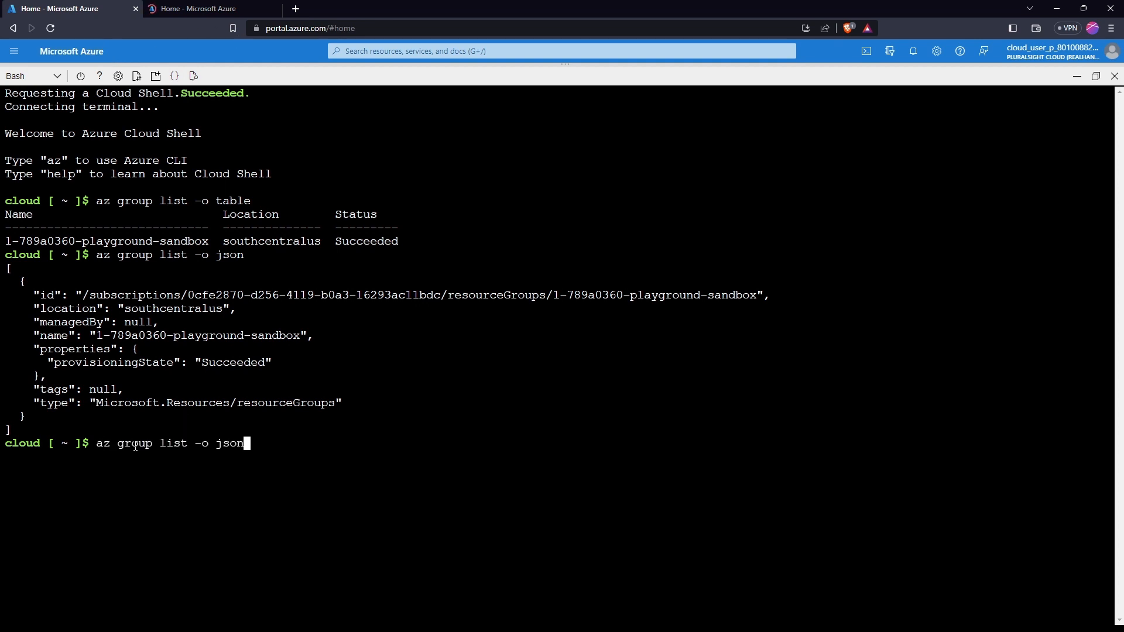
key("BackSpace")
key("BackSpace")
key("BackSpace")
key("BackSpace")
key("BackSpace")
key("BackSpace")
key("BackSpace")
key("BackSpace")
key("BackSpace")
type("t")
key("Return")
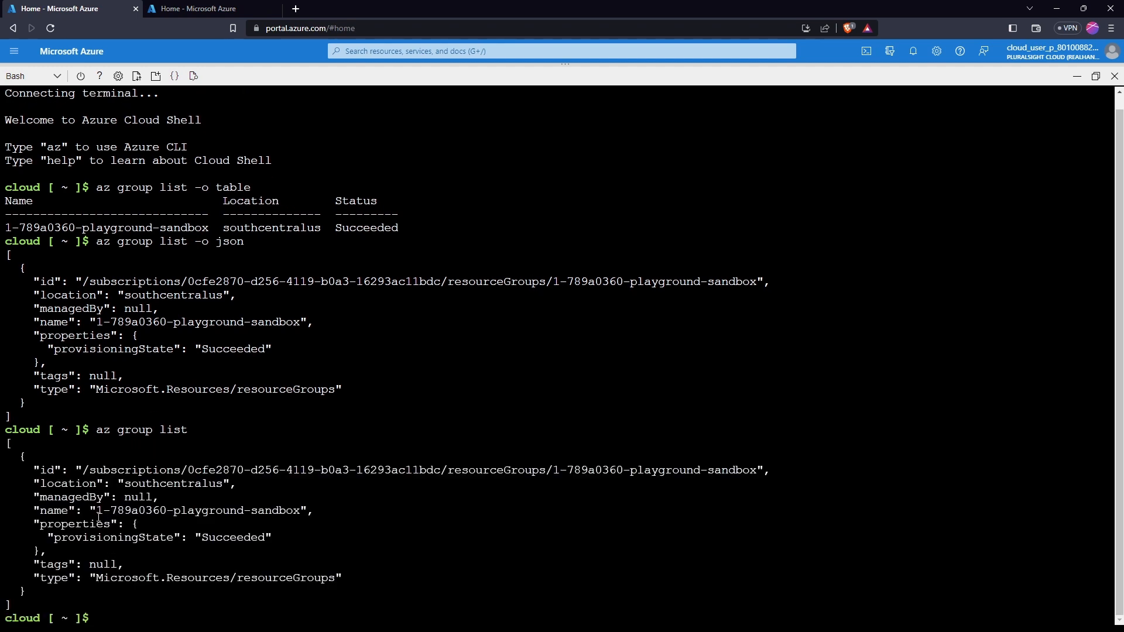
left_click_drag(97, 510, 301, 508)
right_click(294, 508)
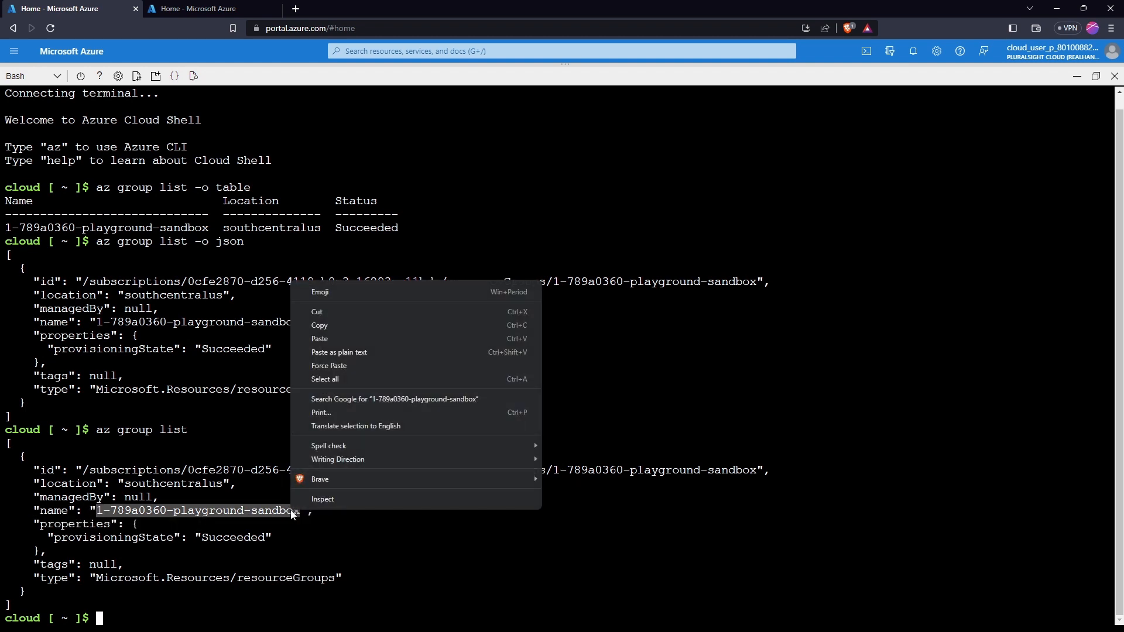
left_click(342, 326)
type("clea")
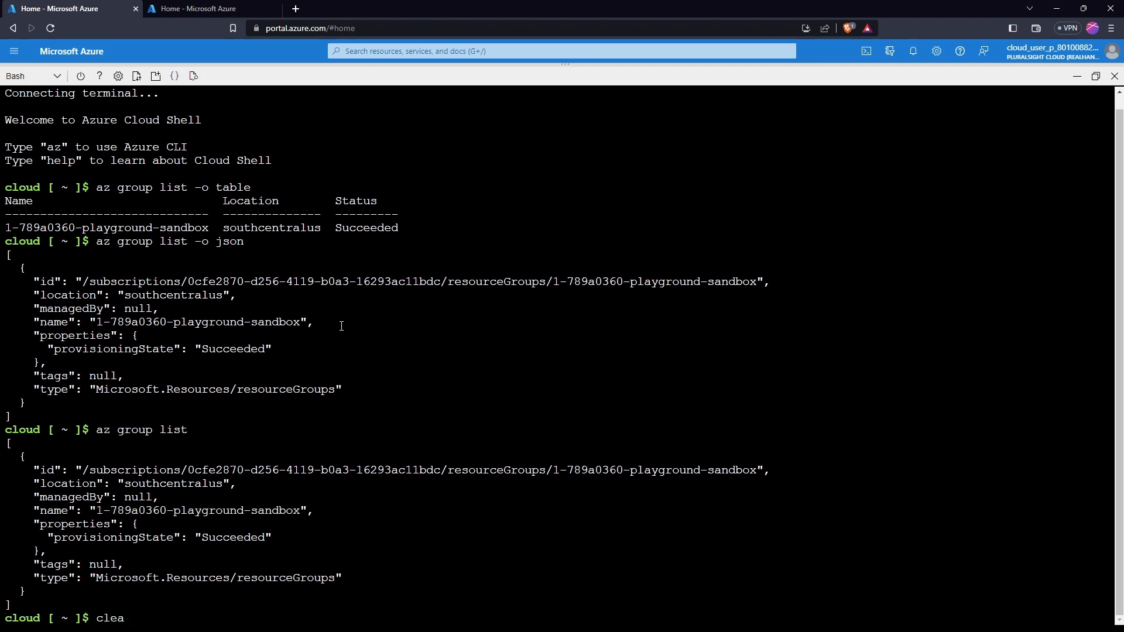
type("r")
key("Return")
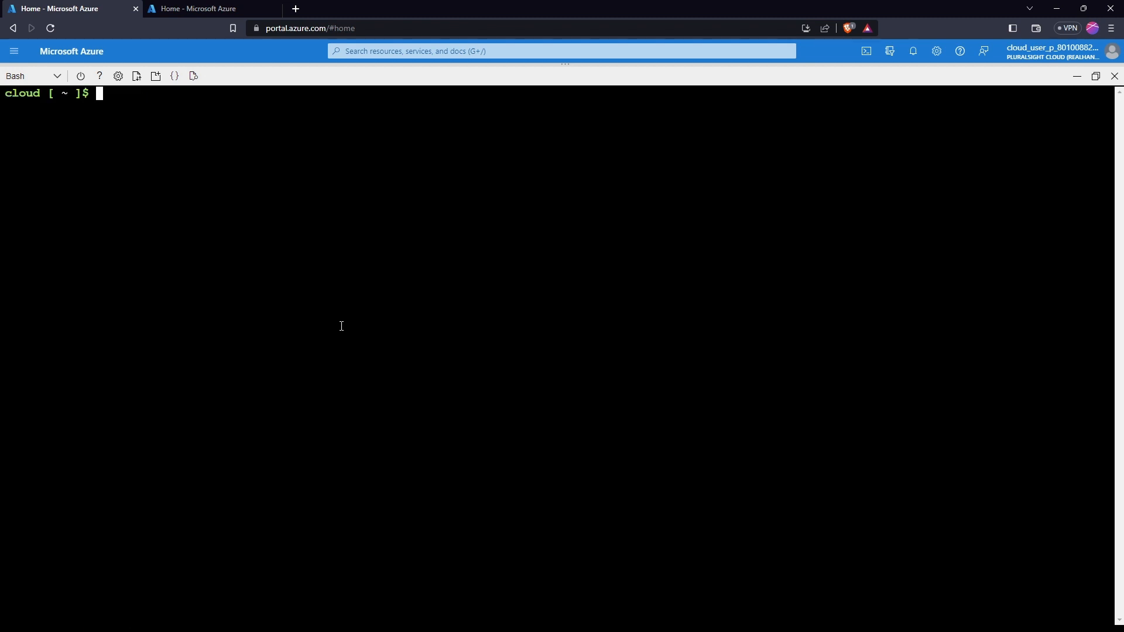
Start an az vm create command with the pasted resource group, name lesetja, and an Ubuntu image
type("az")
type("vm create -g")
right_click(210, 97)
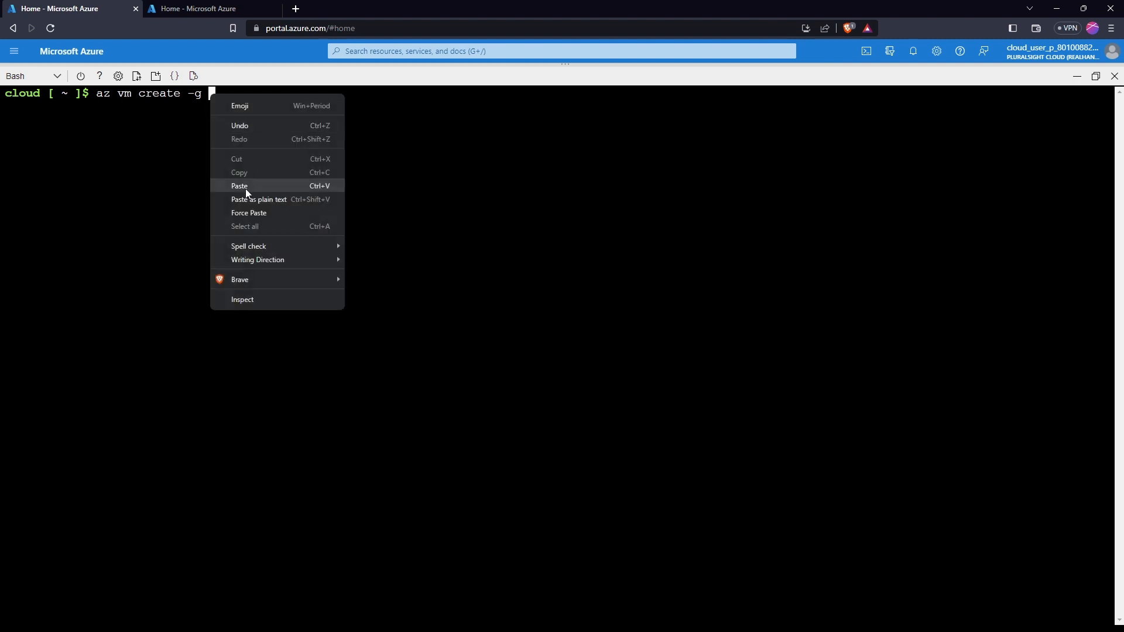
left_click(245, 188)
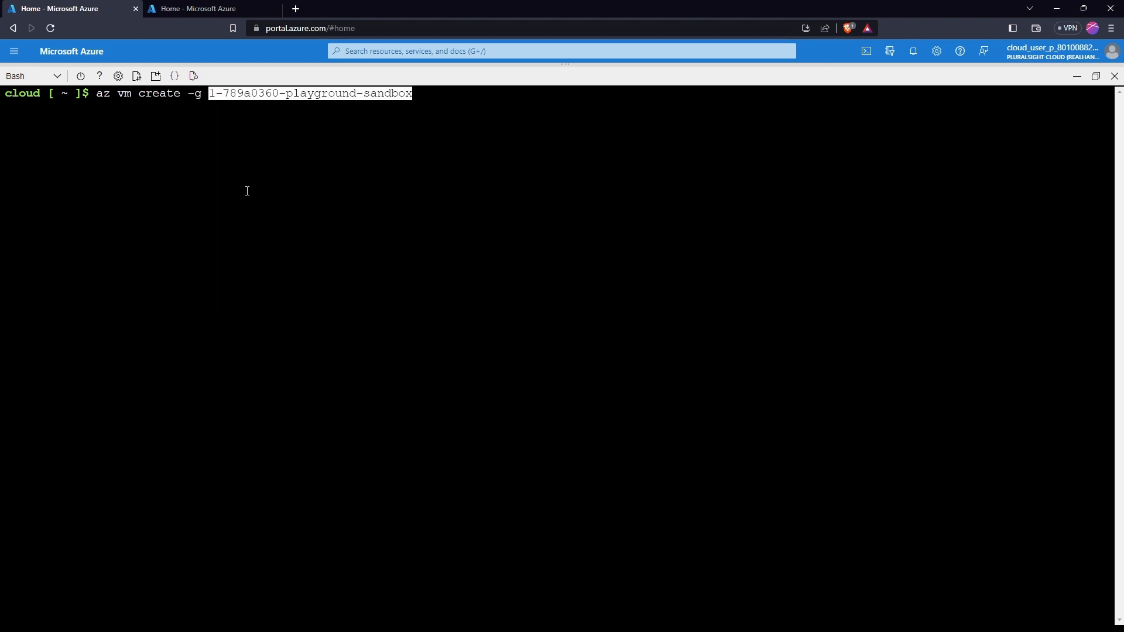
type("-n ")
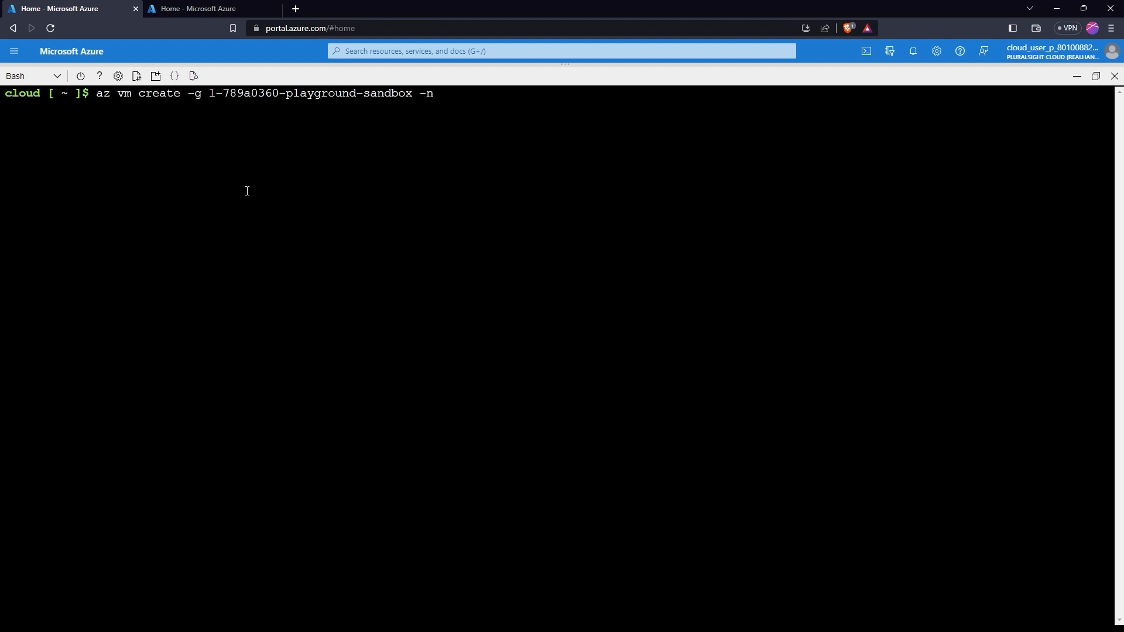
type("lesetja --im,age")
key("BackSpace")
key("BackSpace")
key("BackSpace")
key("BackSpace")
type("age")
type(" ubntu")
key("BackSpace")
key("BackSpace")
key("BackSpace")
Finish with ubuntuLTS, -admin-username and --generate-ssh-keys, then run the command
type("buntuL")
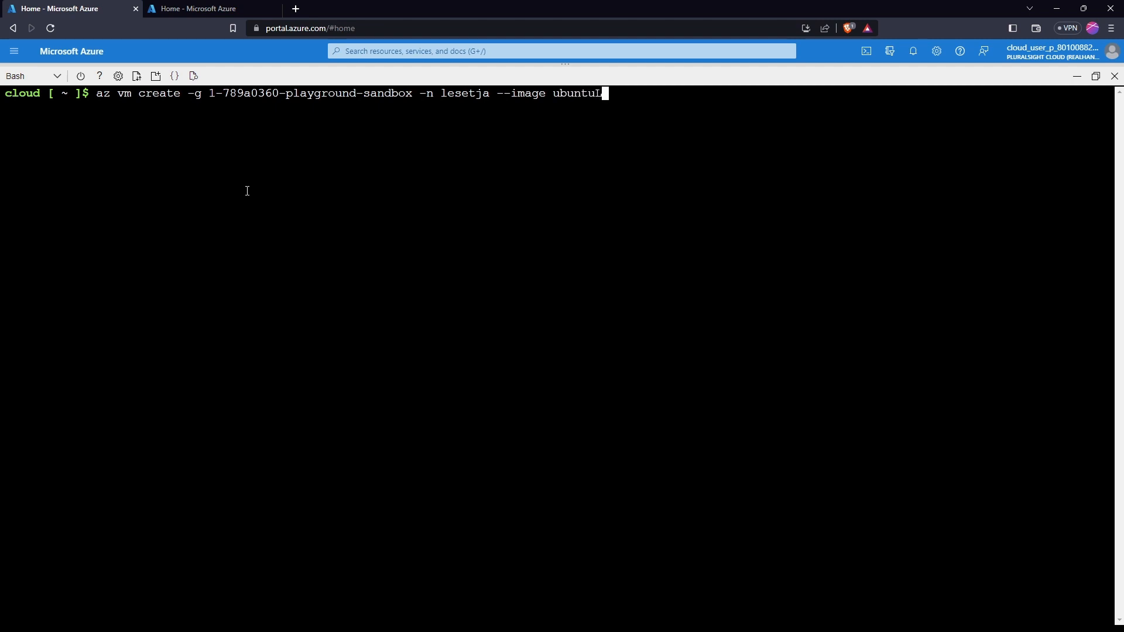
type("TS ")
type("--")
type("ad")
type("min-")
type("i")
type("user")
type("bnam")
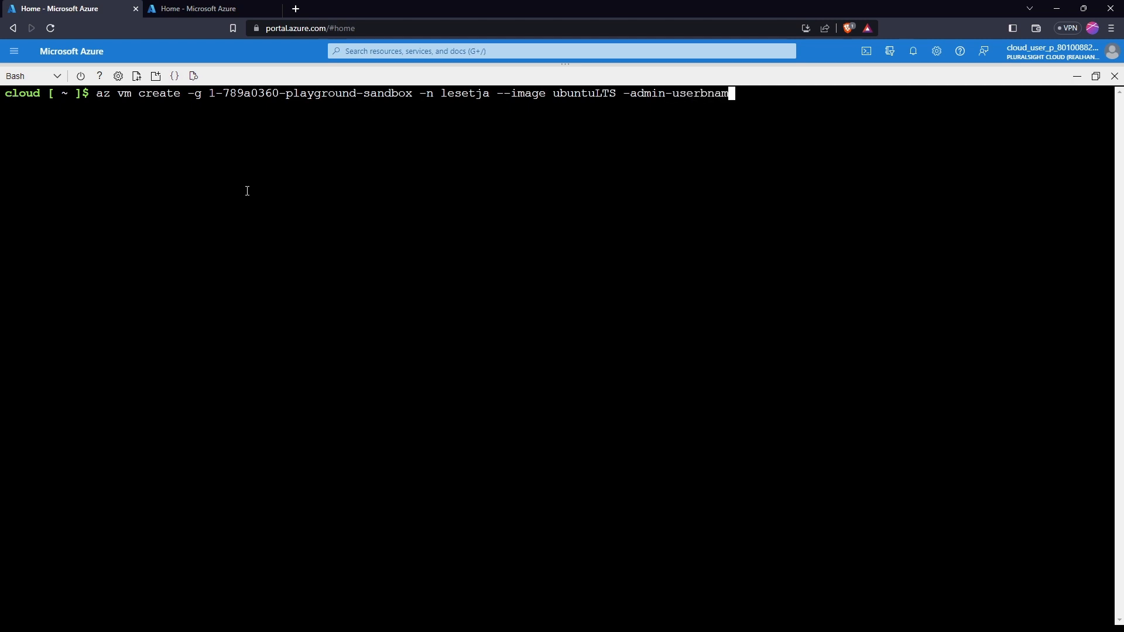
type("e =====")
key("BackSpace")
key("BackSpace")
key("BackSpace")
key("BackSpace")
key("BackSpace")
key("BackSpace")
key("BackSpace")
key("BackSpace")
key("BackSpace")
key("BackSpace")
type("name --generate-ssh-keu")
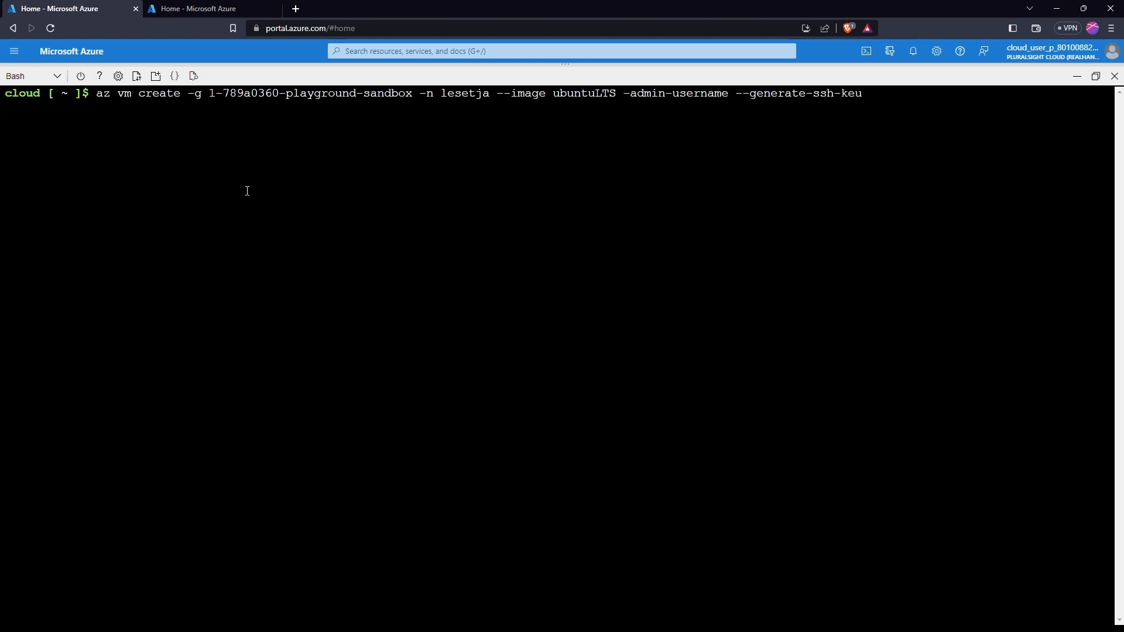
key("BackSpace")
type("ys")
key("Return")
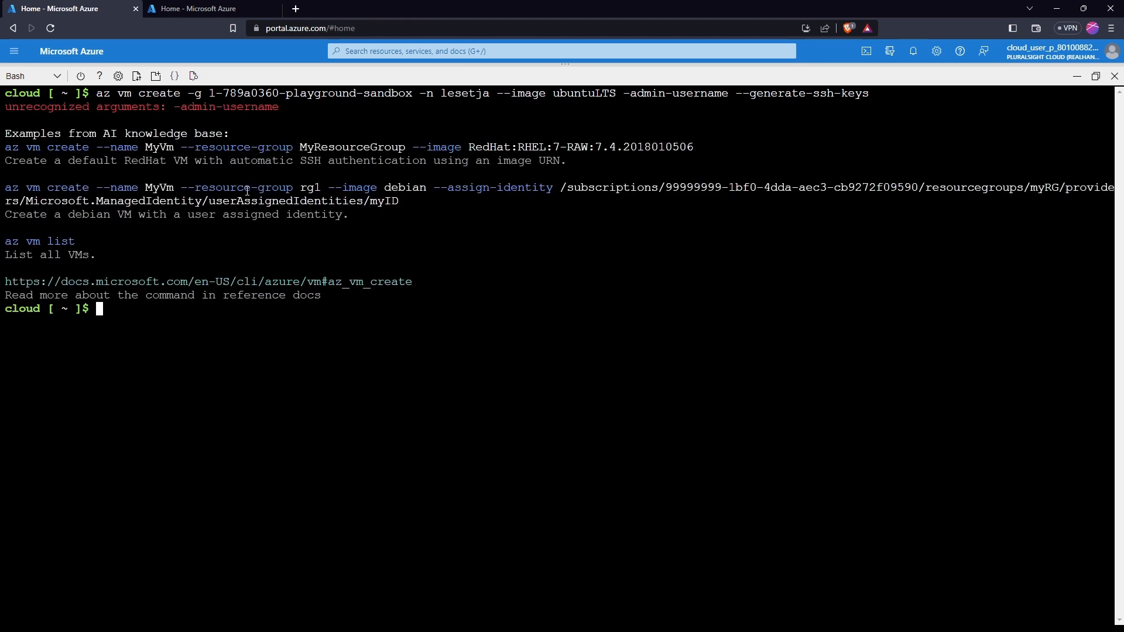
Correct the argument to --admin-username and rerun the VM creation command
key("Up")
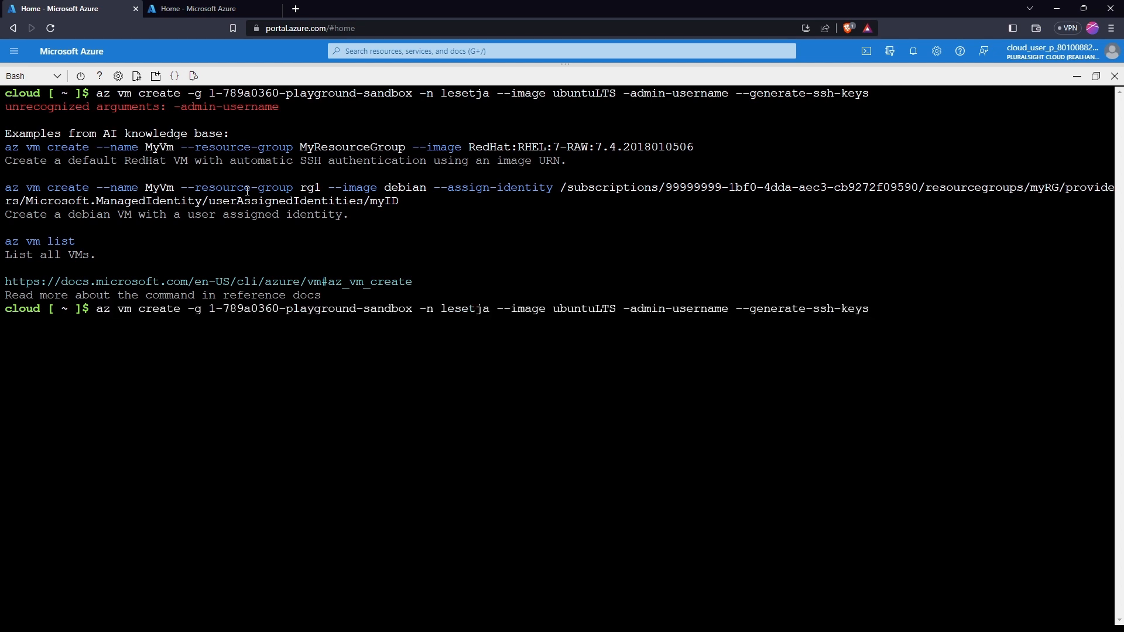
key("Left")
key("Left")
key("Left")
key("Left")
key("Left")
key("Left")
key("Left")
key("Left")
key("Left")
key("Left")
key("Left")
key("Left")
key("Left")
key("Left")
key("Left")
key("Left")
key("Left")
key("Left")
key("Left")
key("Left")
key("Left")
key("Left")
key("Left")
type("-")
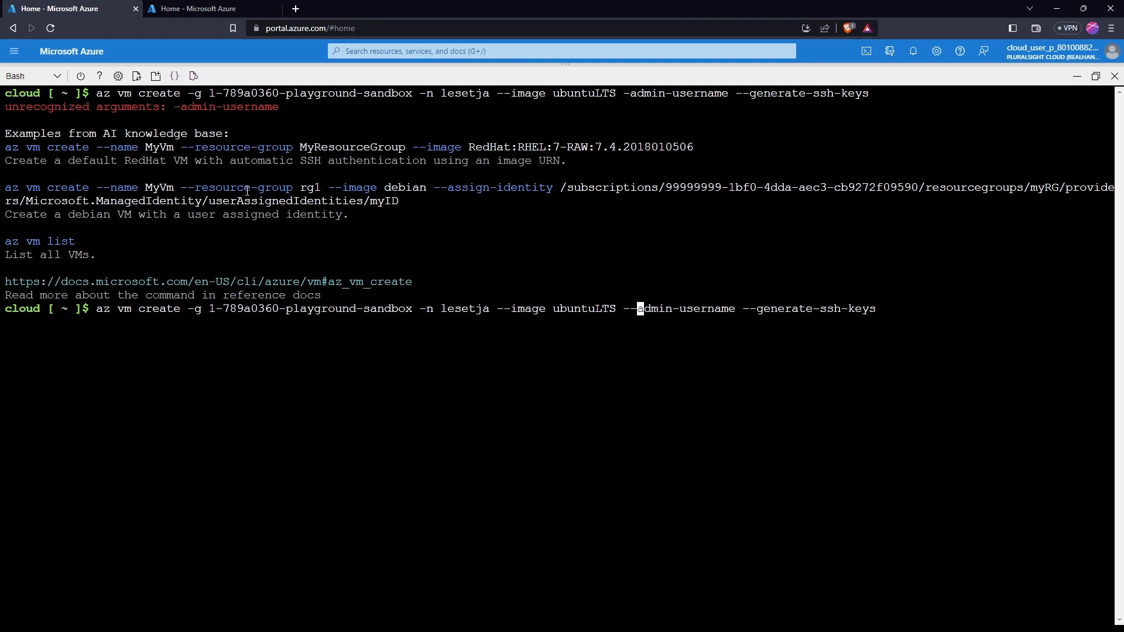
key("Return")
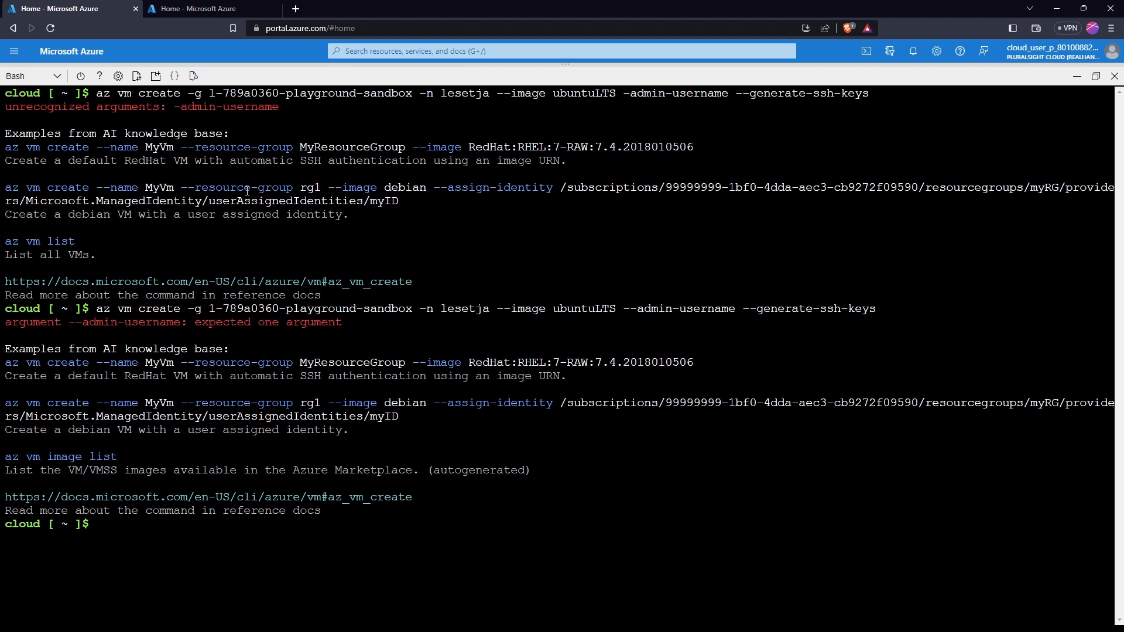
Recall the command and add vmdemo as the admin username
key("Up")
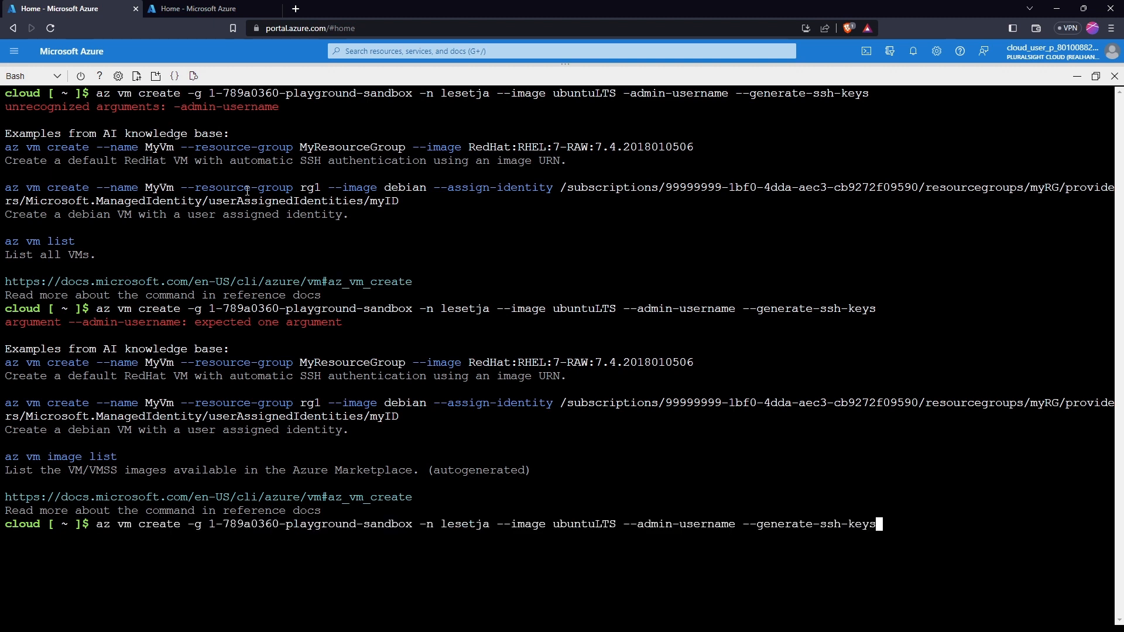
key("Left")
key("Left")
key("Left")
key("Left")
key("Left")
key("Left")
key("Left")
key("Left")
key("Left")
key("Left")
key("Left")
key("Left")
key("Left")
key("Left")
key("Left")
key("Left")
key("Left")
key("Left")
key("Left")
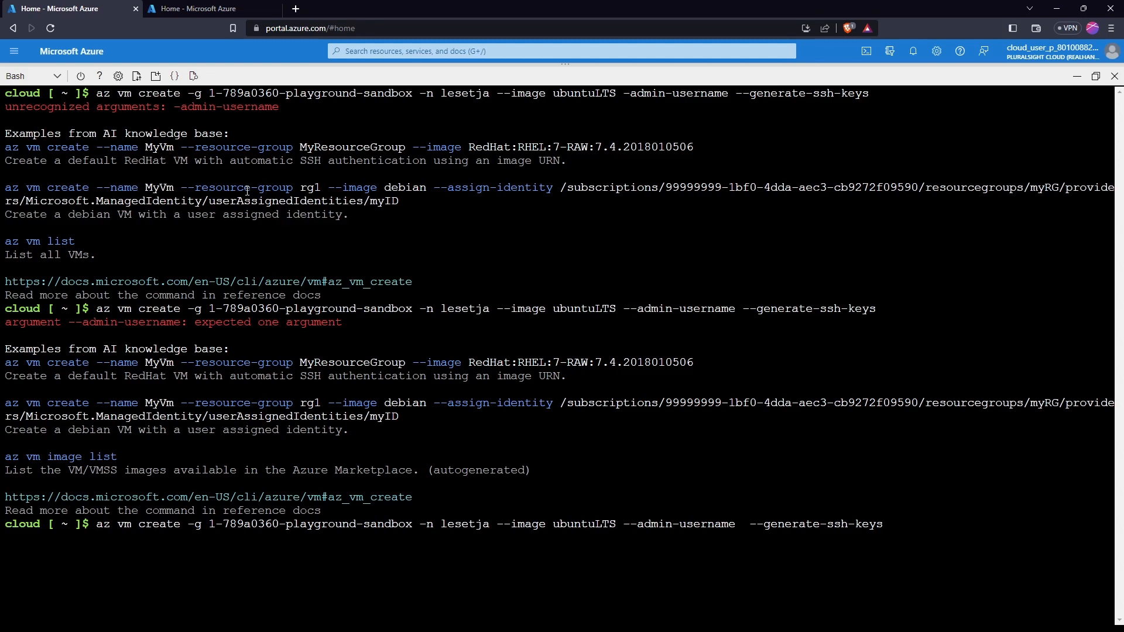
type("vmdemo")
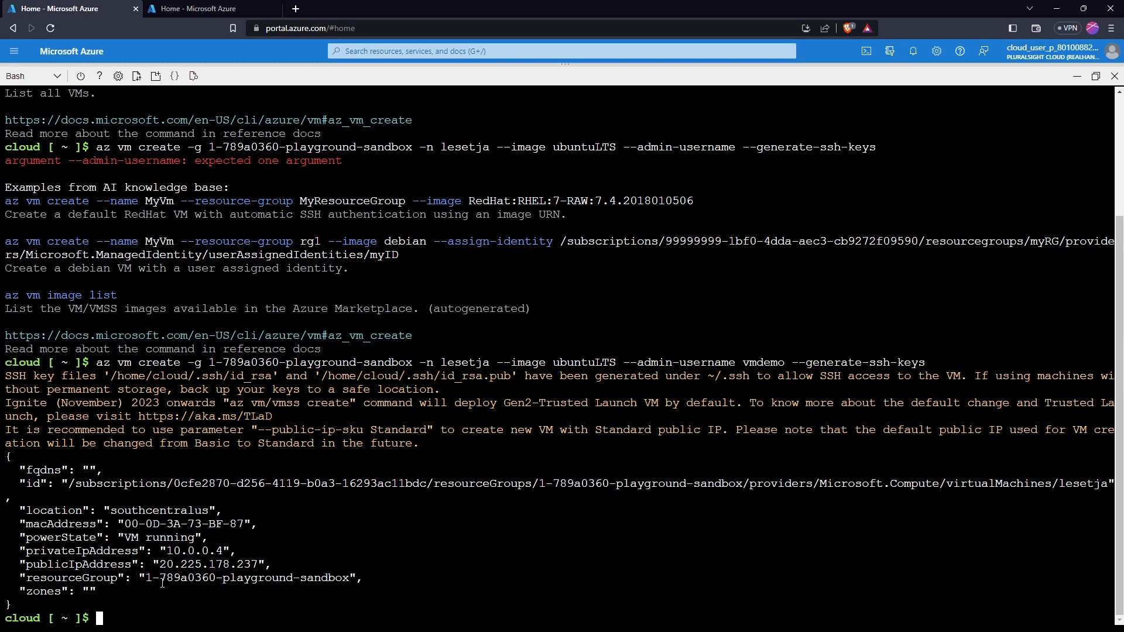
Copy the public IP 20.225.178.237 and SSH into the VM as vmdemo
left_click_drag(159, 563, 262, 563)
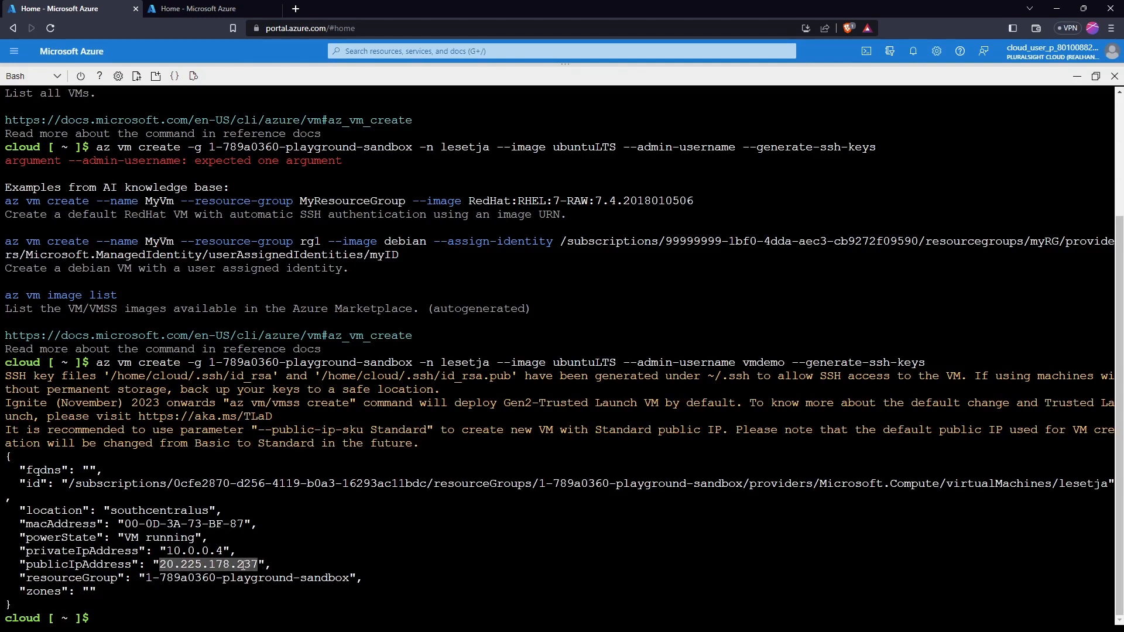
right_click(243, 563)
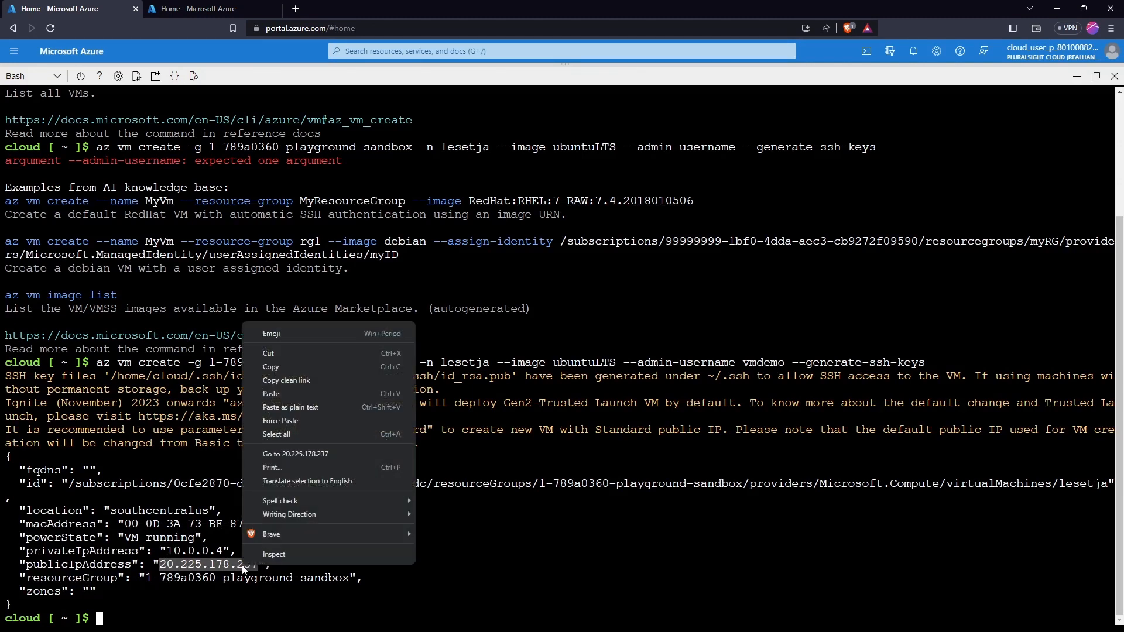
left_click(285, 367)
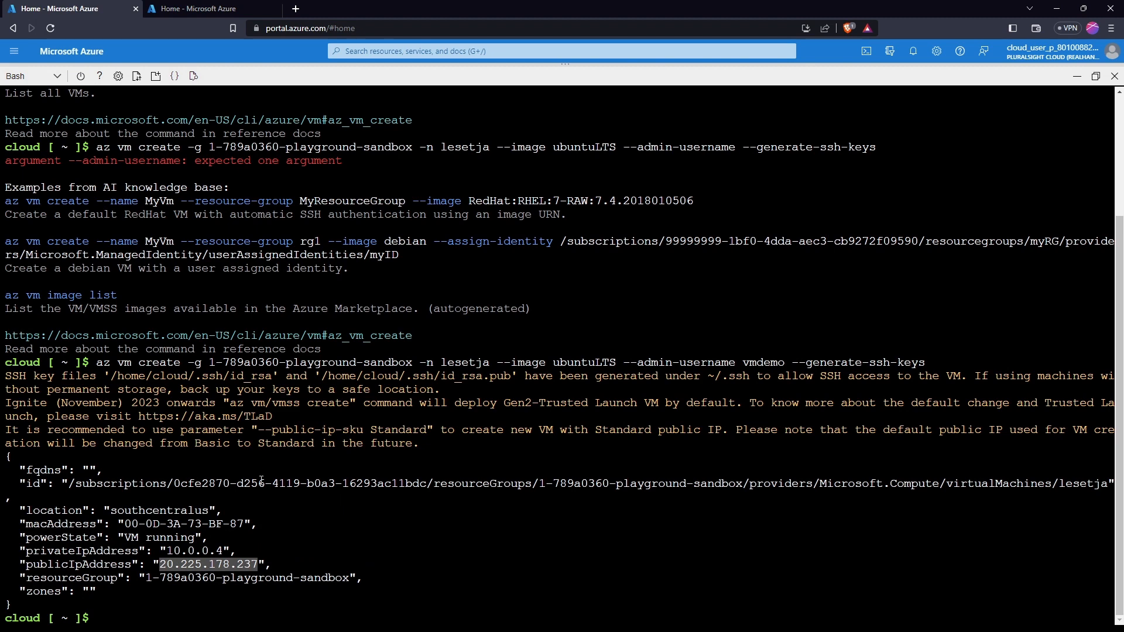
type("ssh ")
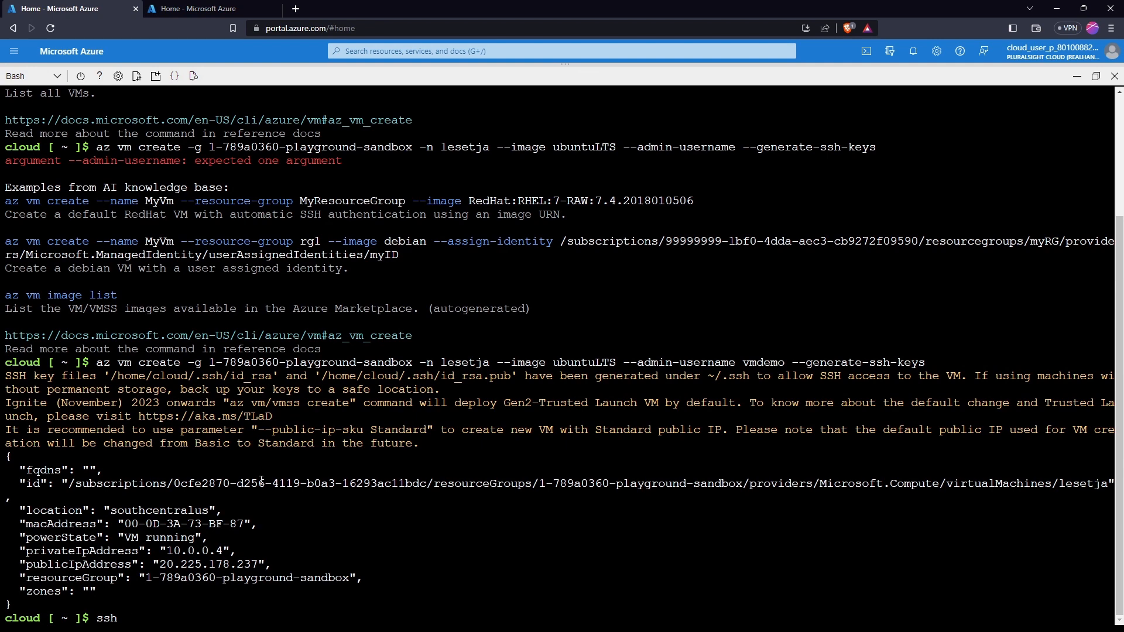
type("vmdemo@")
right_click(187, 607)
left_click(217, 492)
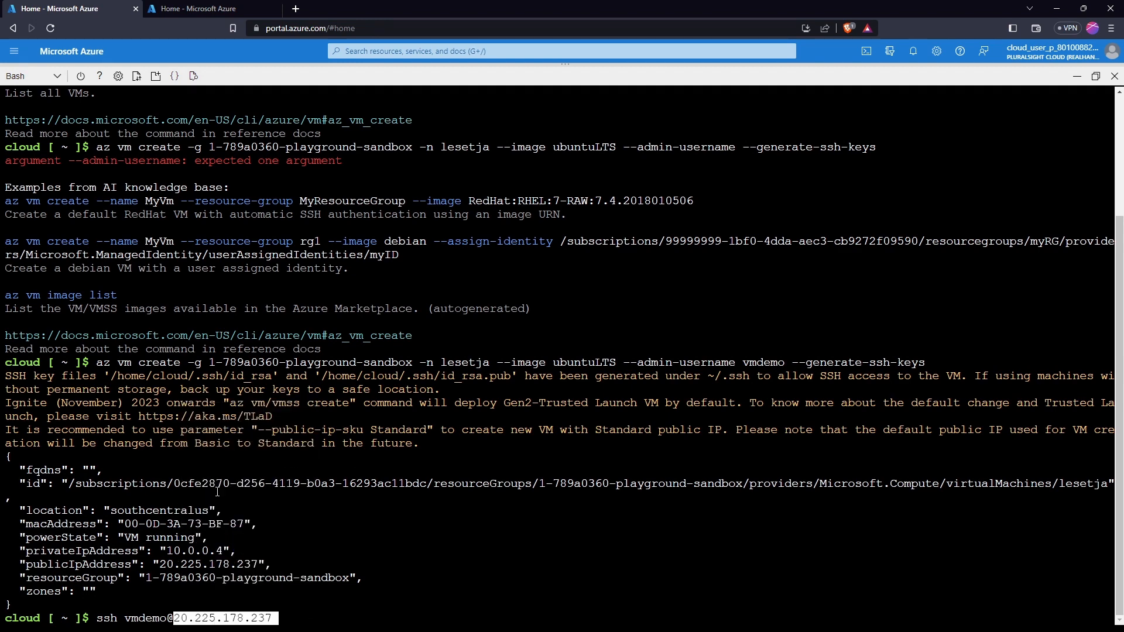
key("Return")
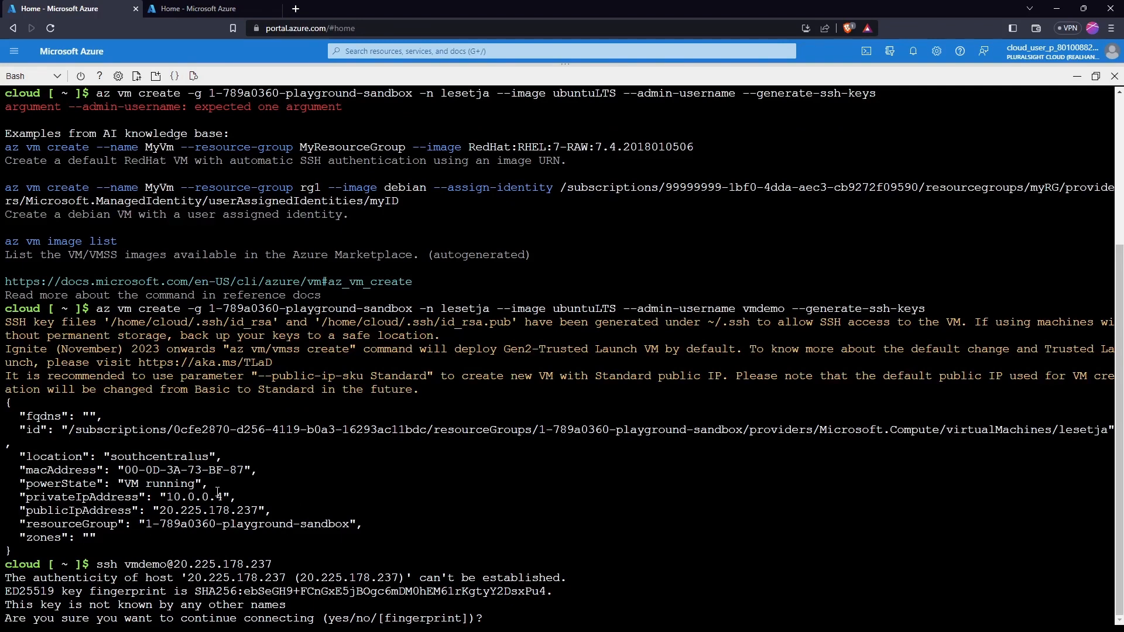
Answer yes to trust the host key, then run sudo apt update on the VM
type("yed")
key("BackSpace")
type("s")
key("Return")
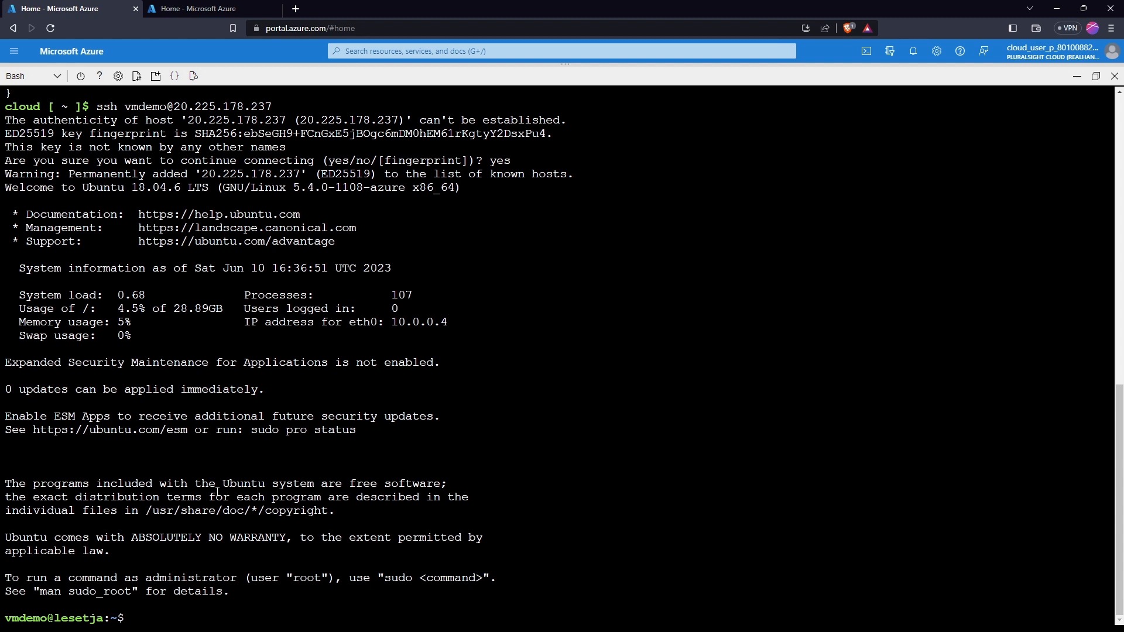
type("sudo apt update")
key("Return")
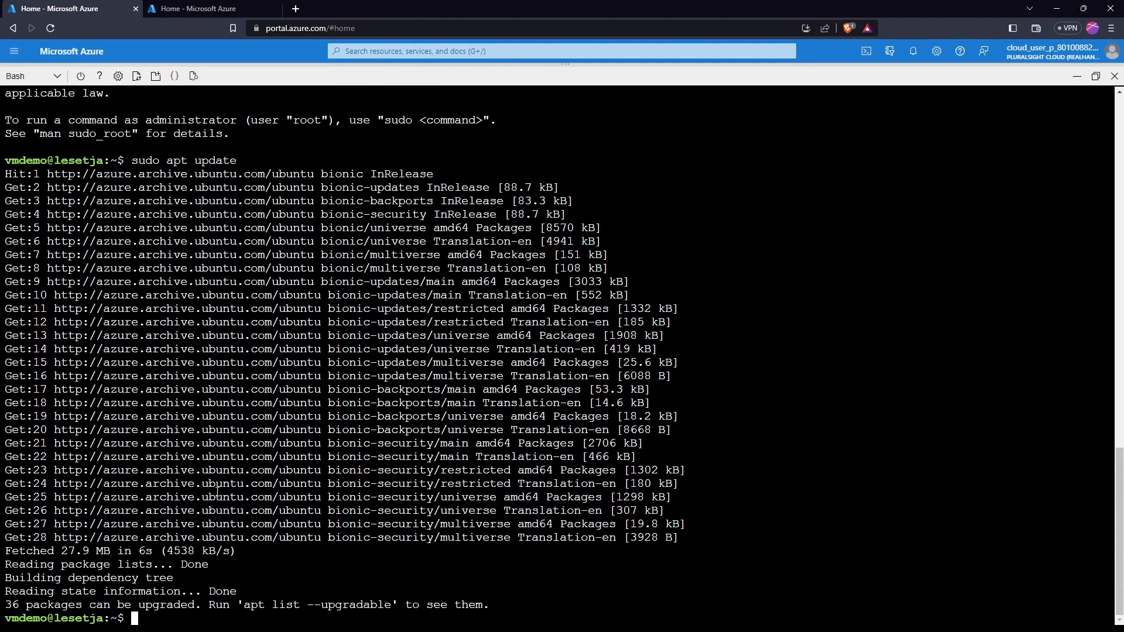
Install nginx with sudo apt install nginx and confirm version 1.14.0 with nginx -v
type("sudo apt install ngimn==")
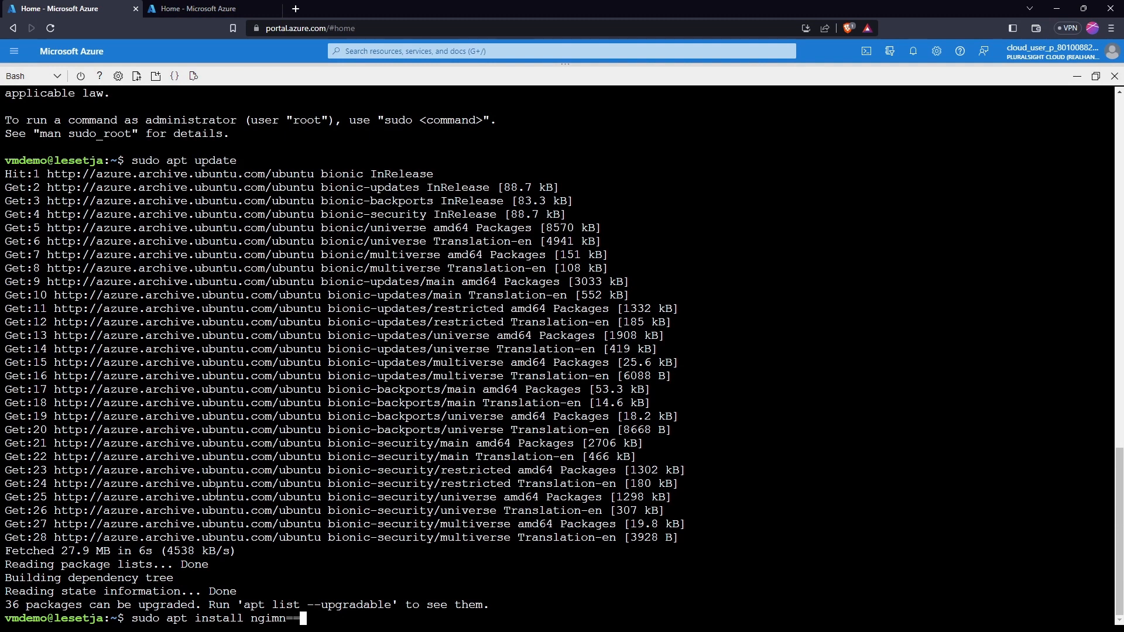
key("BackSpace")
key("BackSpace")
type("nx")
key("Return")
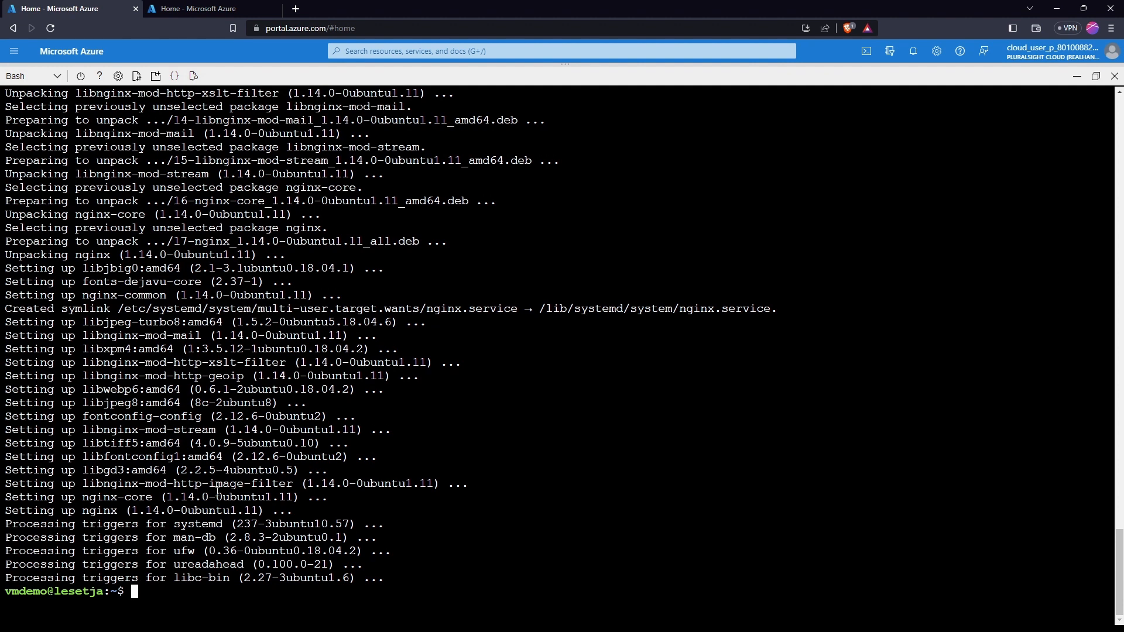
type("nginx -v")
key("Return")
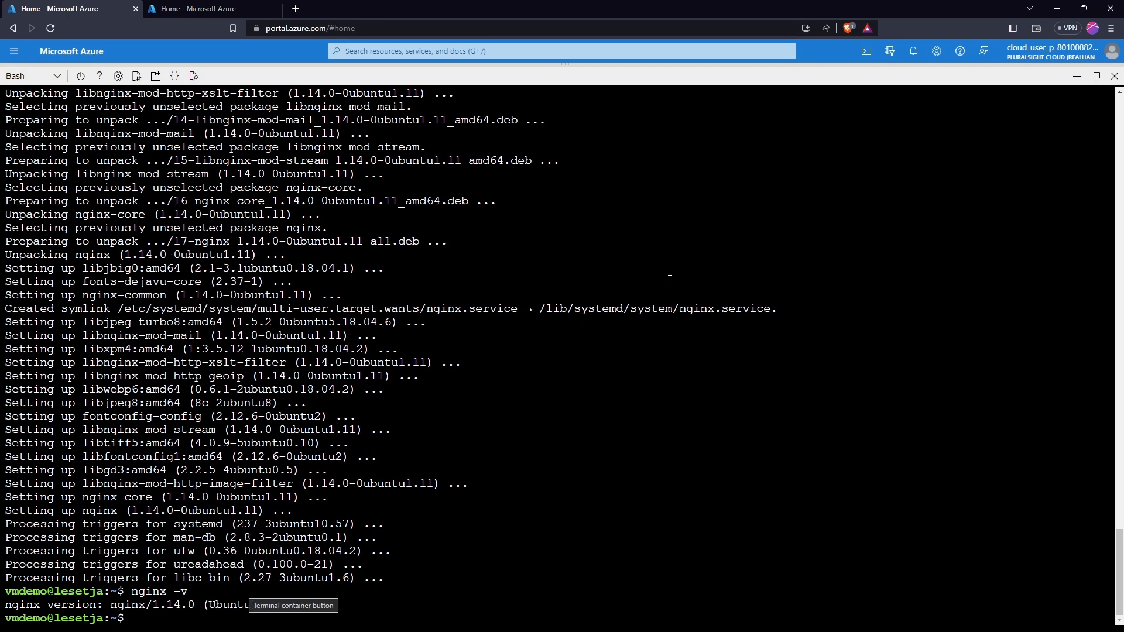
Close Cloud Shell and search 'vm' to open the Virtual machines list
left_click(1114, 76)
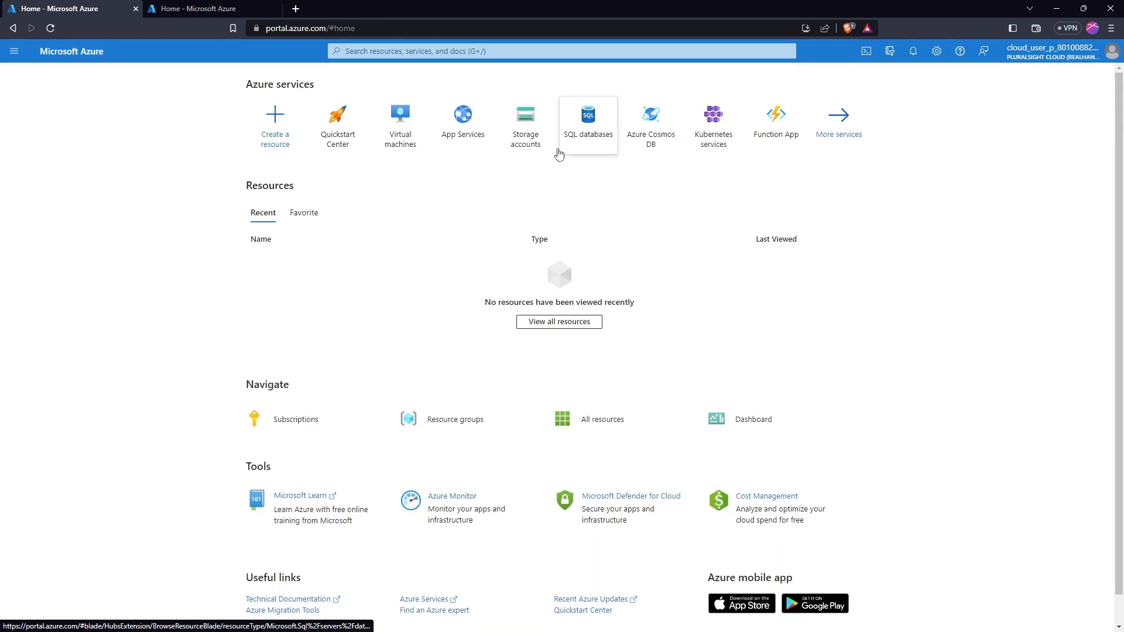
left_click(592, 51)
type("vm")
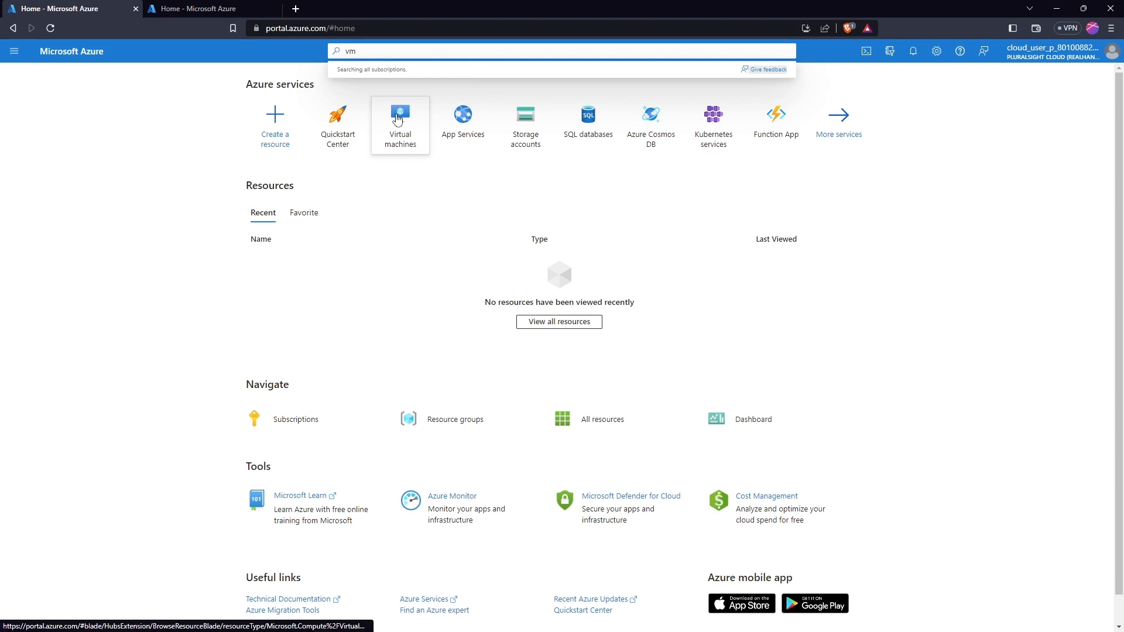
left_click(396, 119)
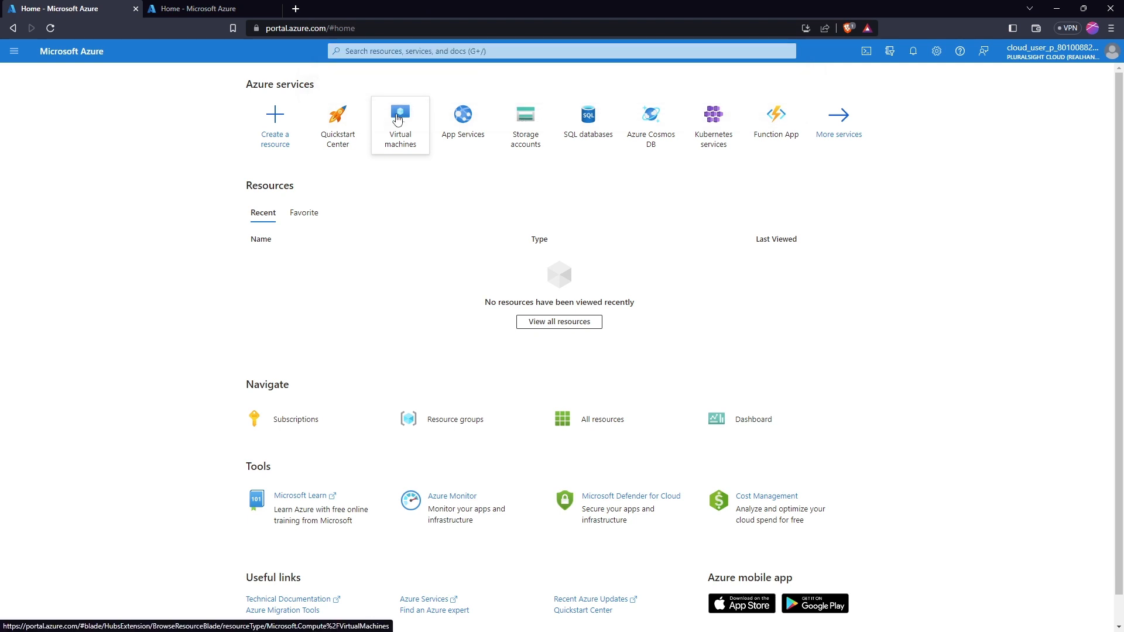
left_click(396, 119)
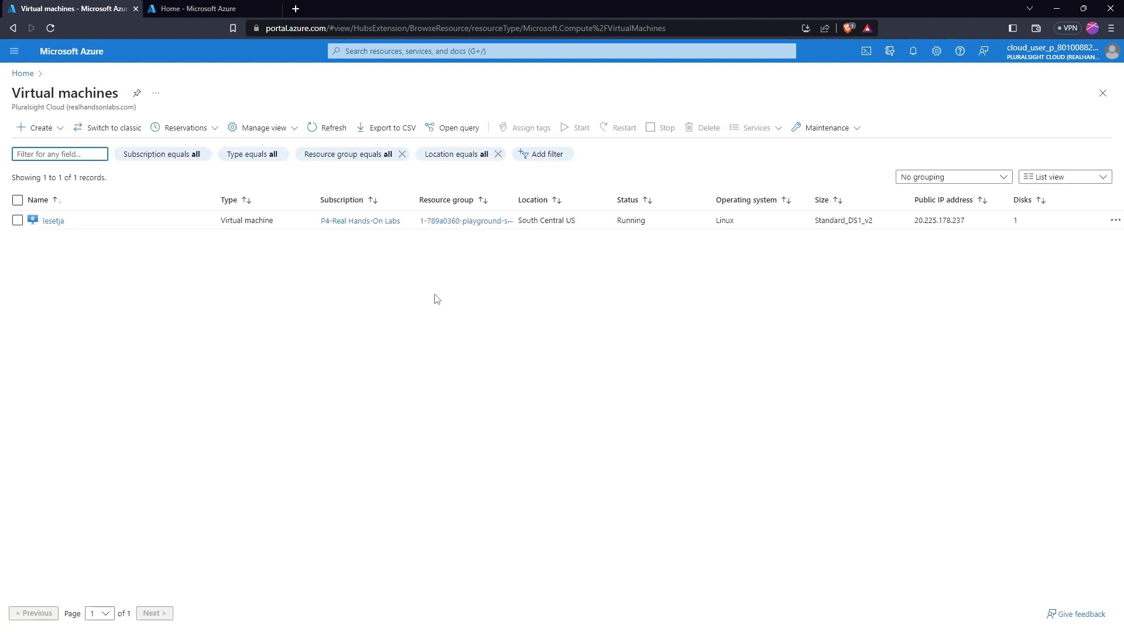
Open the VM lesetja and view its Networking inbound port rules
left_click(53, 222)
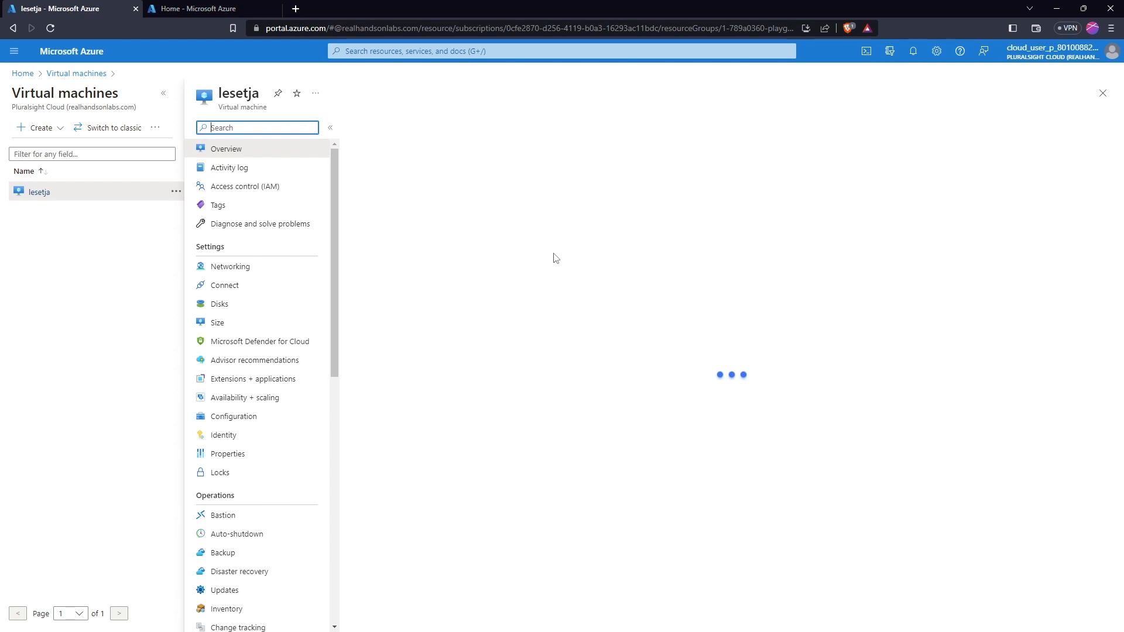
left_click(229, 270)
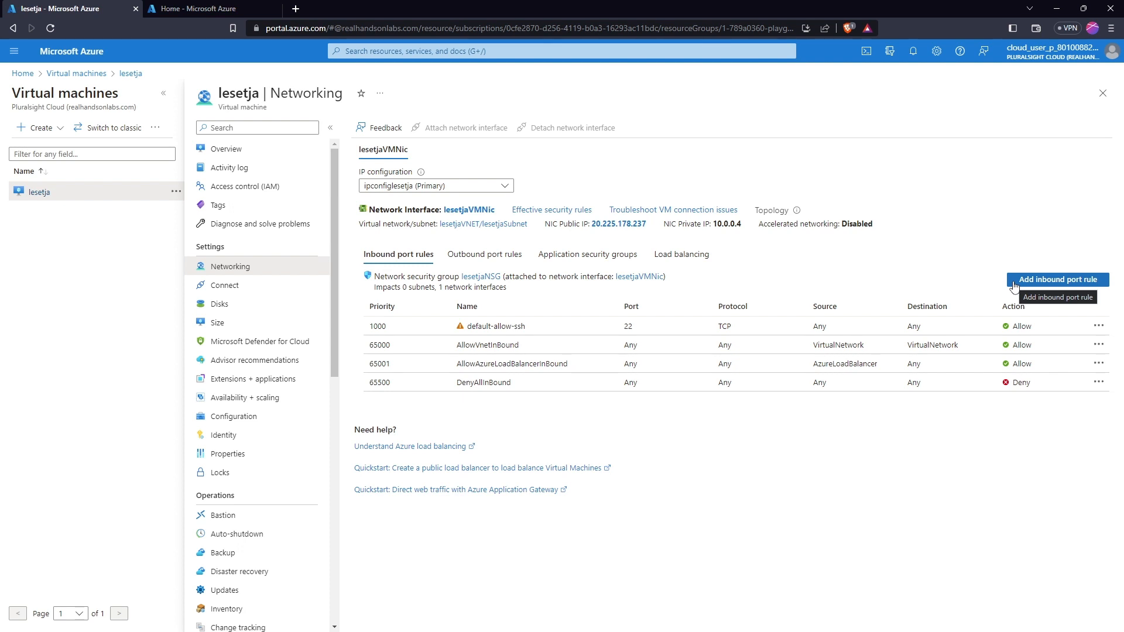
Fill in an AllowAnyHTTPInbound rule for HTTP port 80 at priority 1010, then open a blank browser tab
left_click(1015, 286)
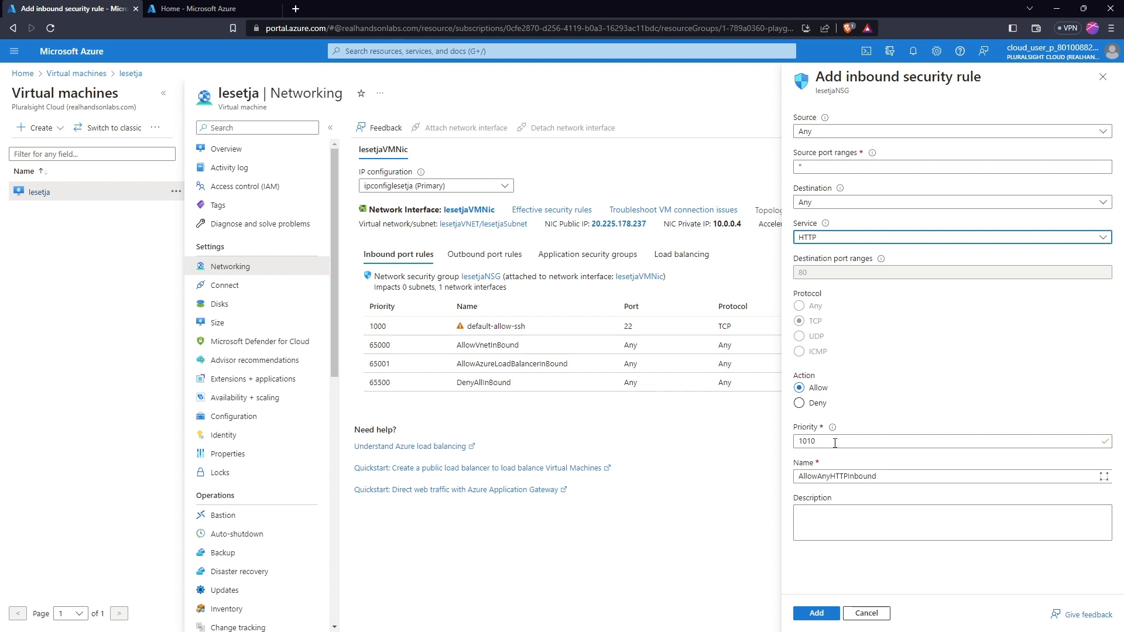
left_click(295, 9)
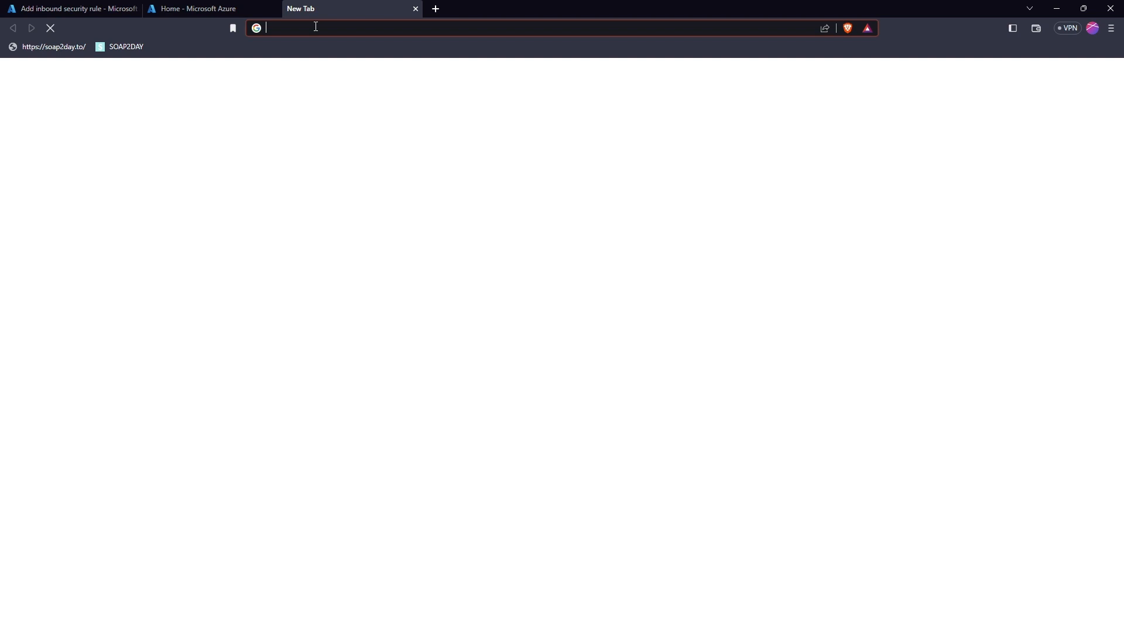
Load the Welcome to nginx! page from the VM's public IP 20.225.178.237
right_click(316, 27)
left_click(357, 123)
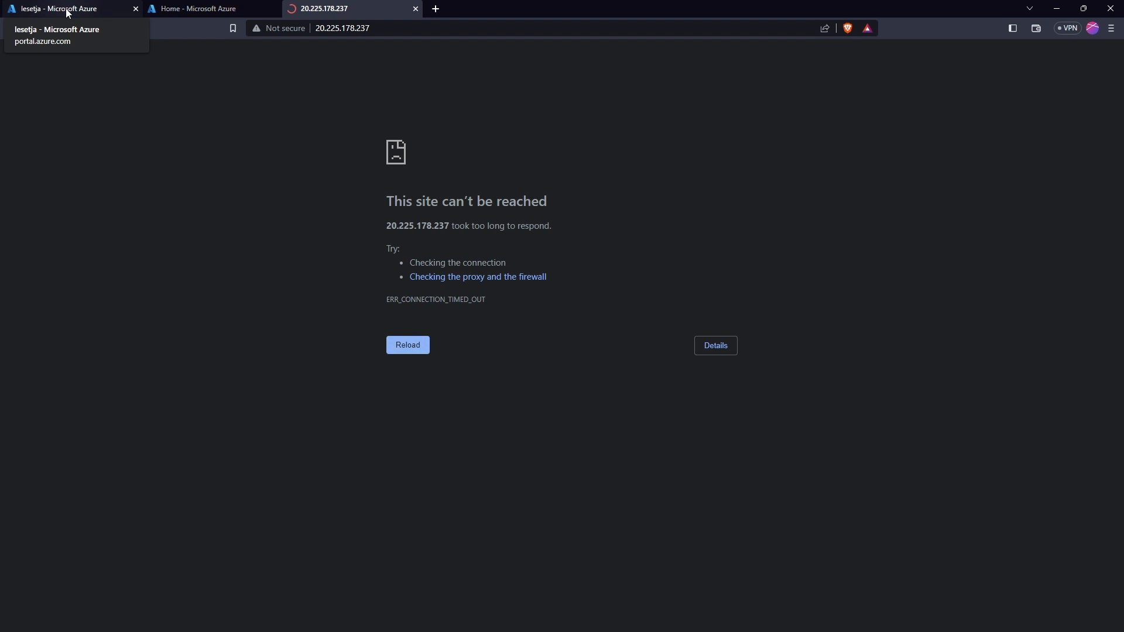
left_click(358, 29)
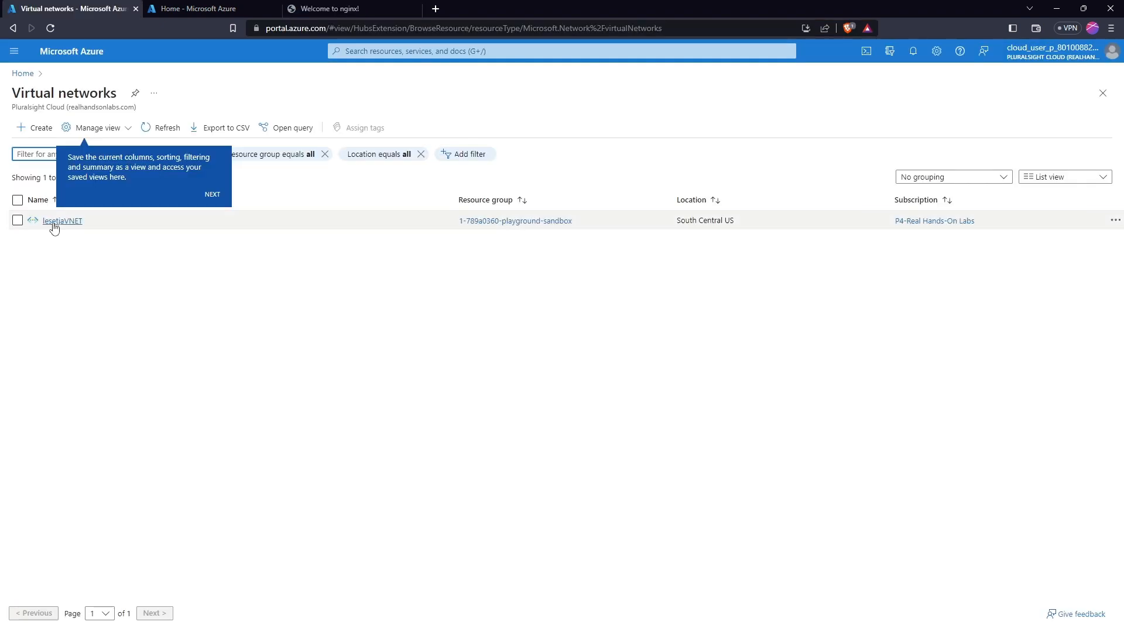
Add a subnet named AzureFirewallSubnet (10.0.1.0/26) to lesetjaVNET
left_click(51, 226)
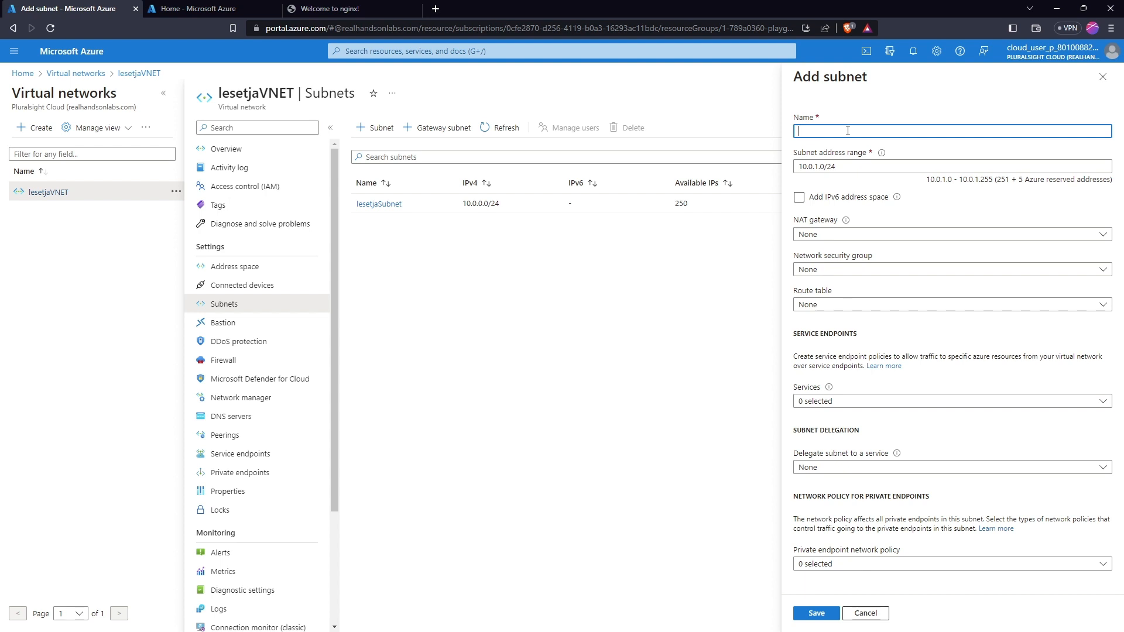
type("AzureFire")
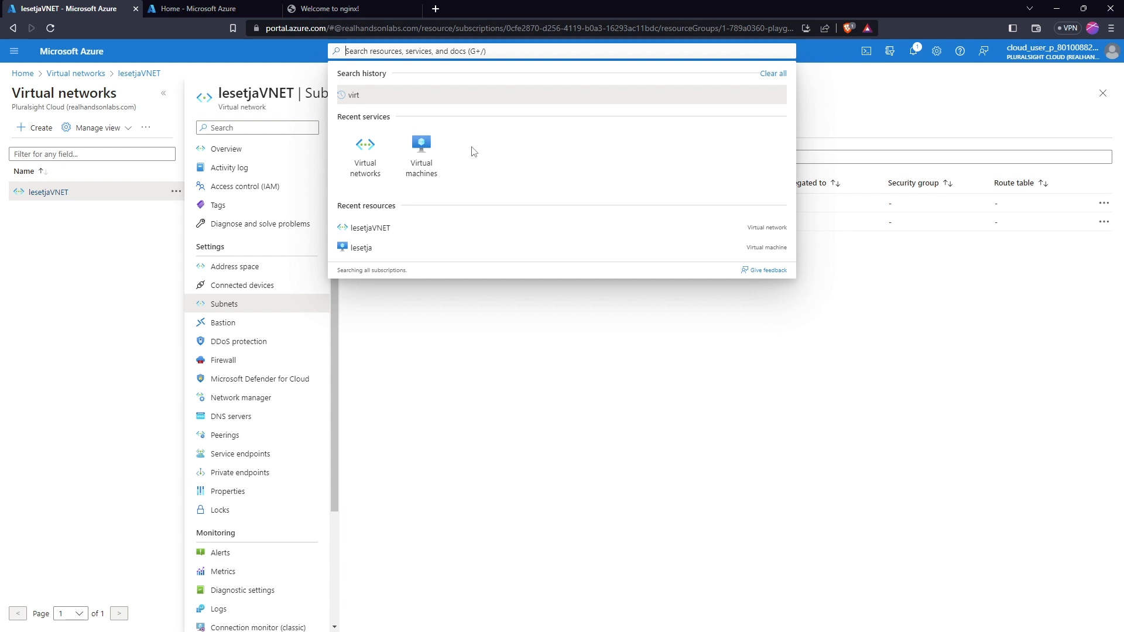
Find Firewalls by searching 'fir', then switch to the other portal tab
type("fir")
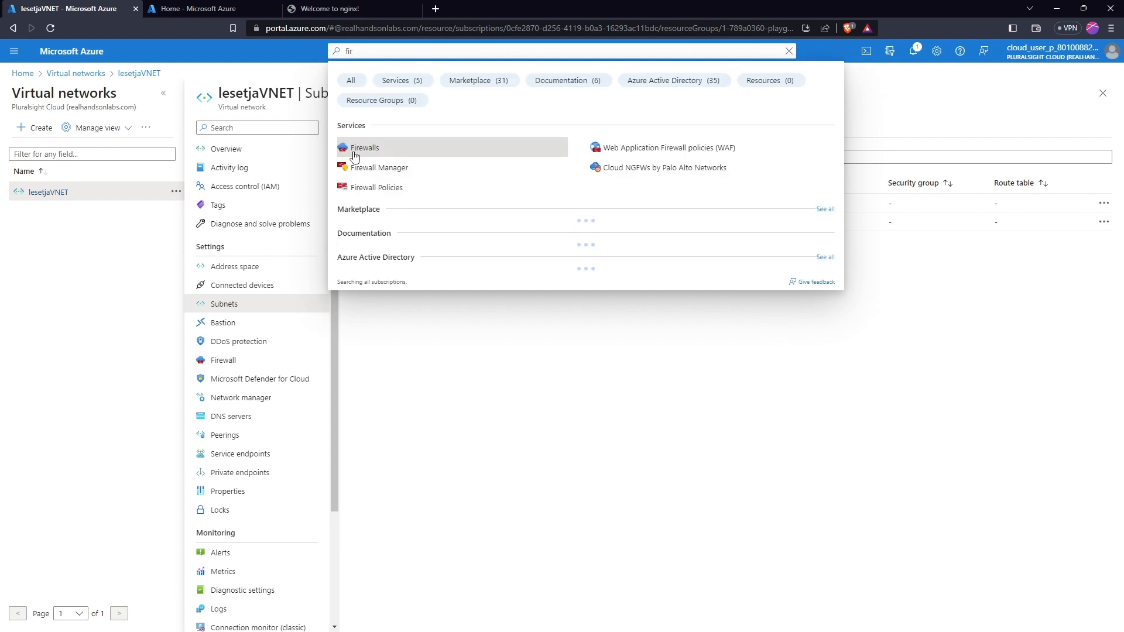
left_click(354, 156)
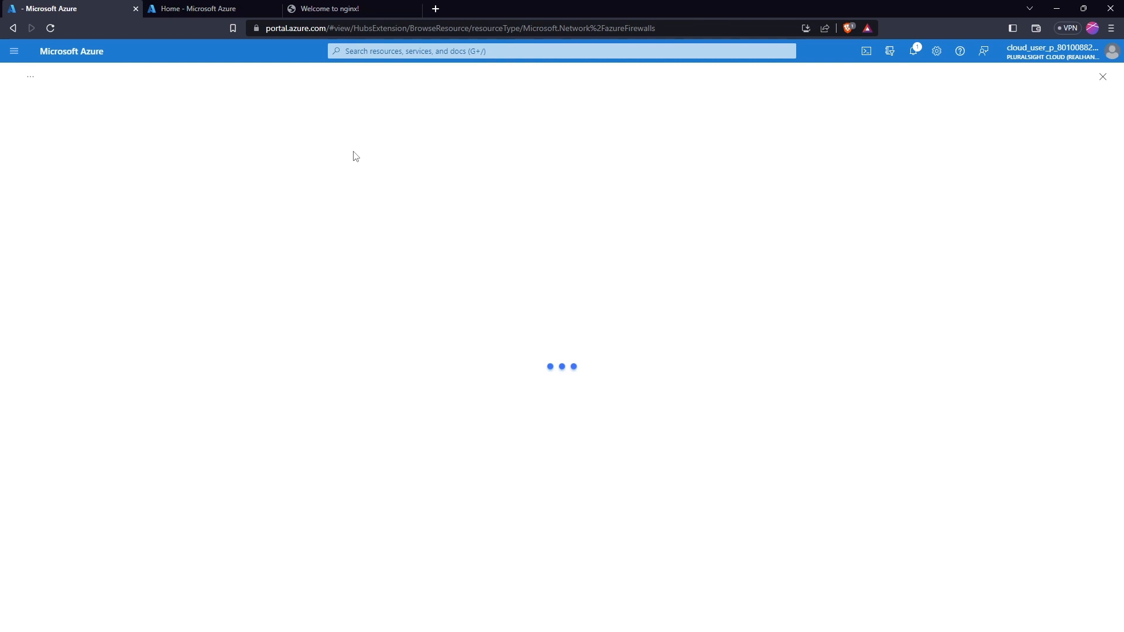
key("ctrl+Tab")
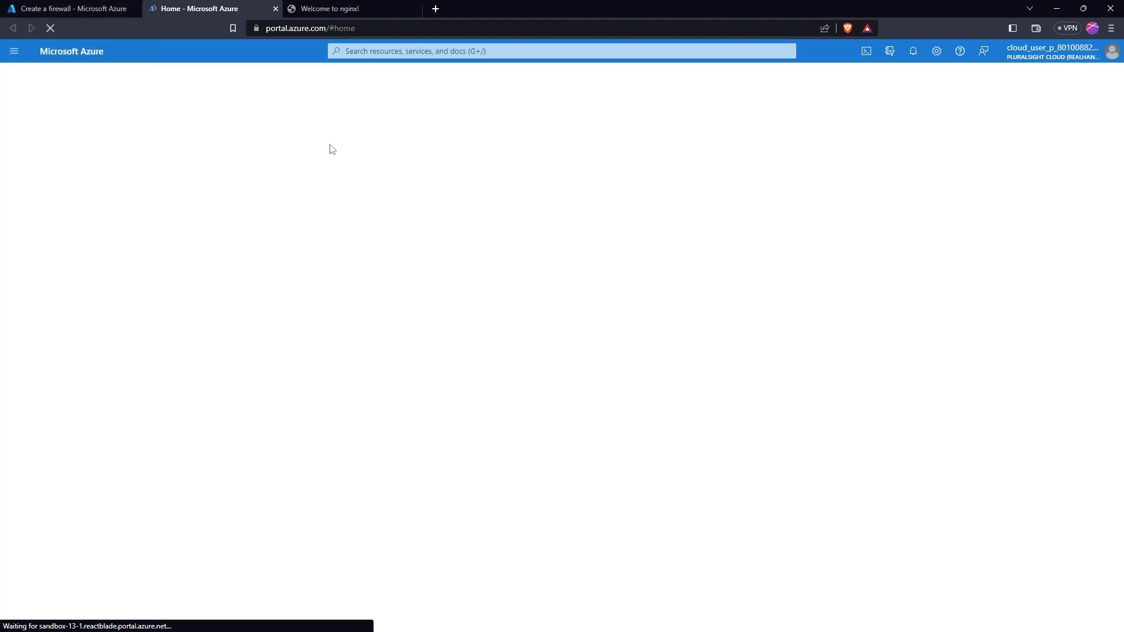
Return to the Create a firewall tab
left_click(69, 9)
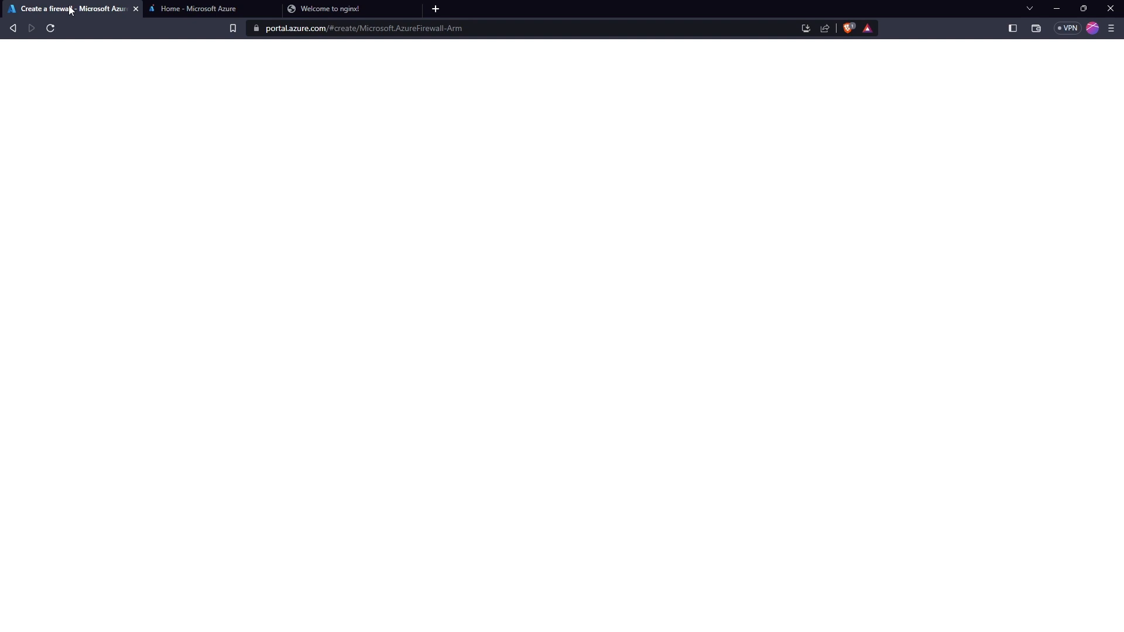
Point the firewall at lesetjaVNET and add a new public IP named ipfire
key("ctrl+Tab")
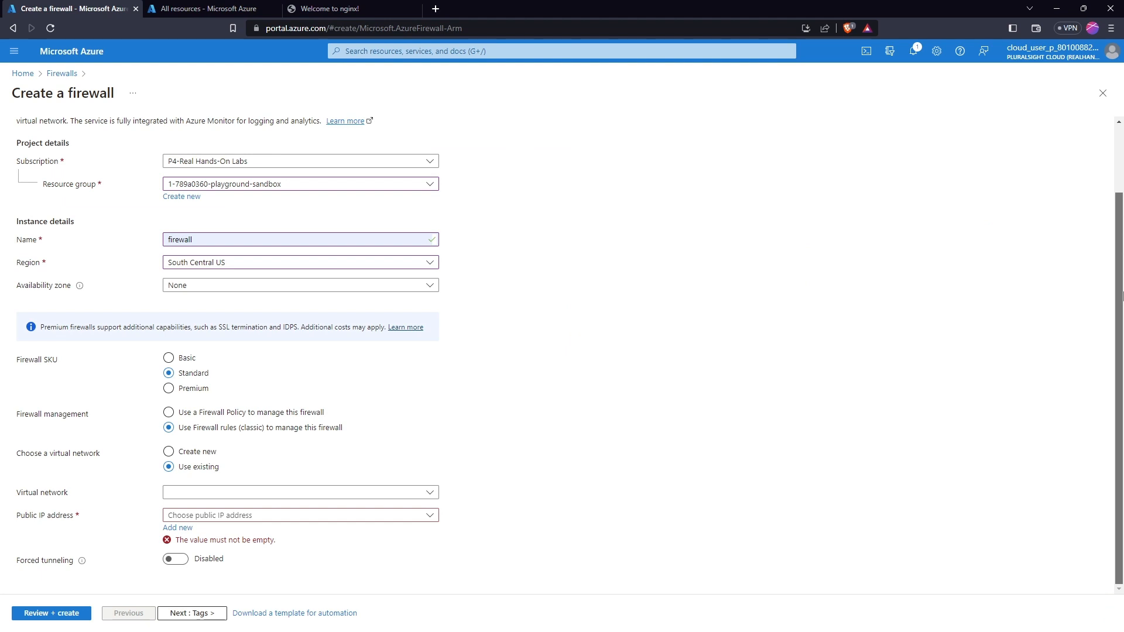
left_click(275, 492)
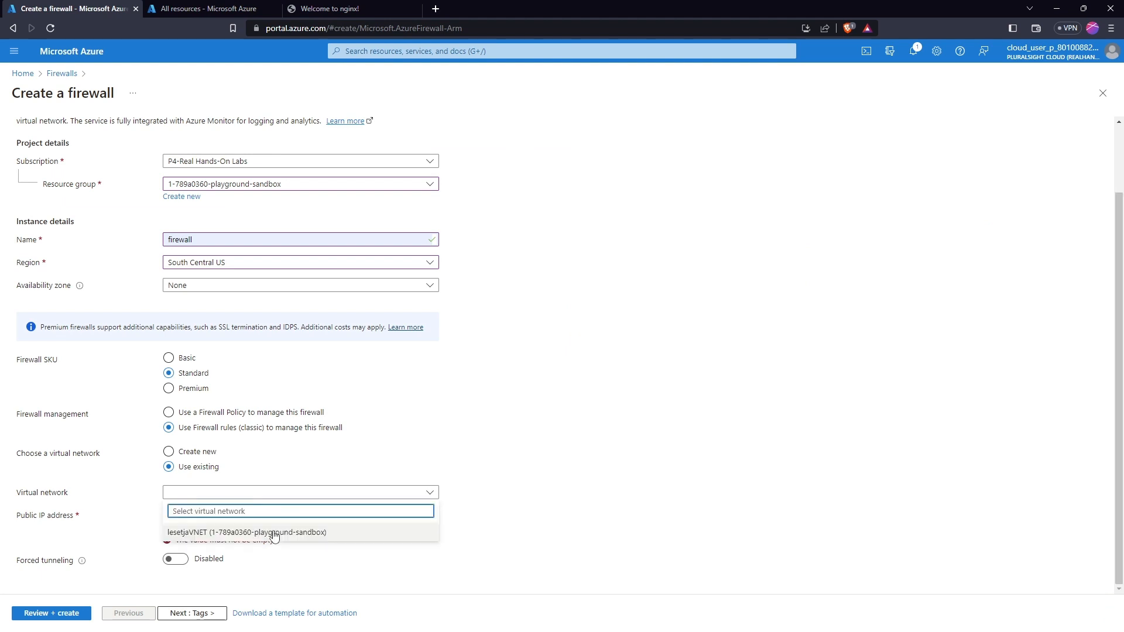
left_click(274, 533)
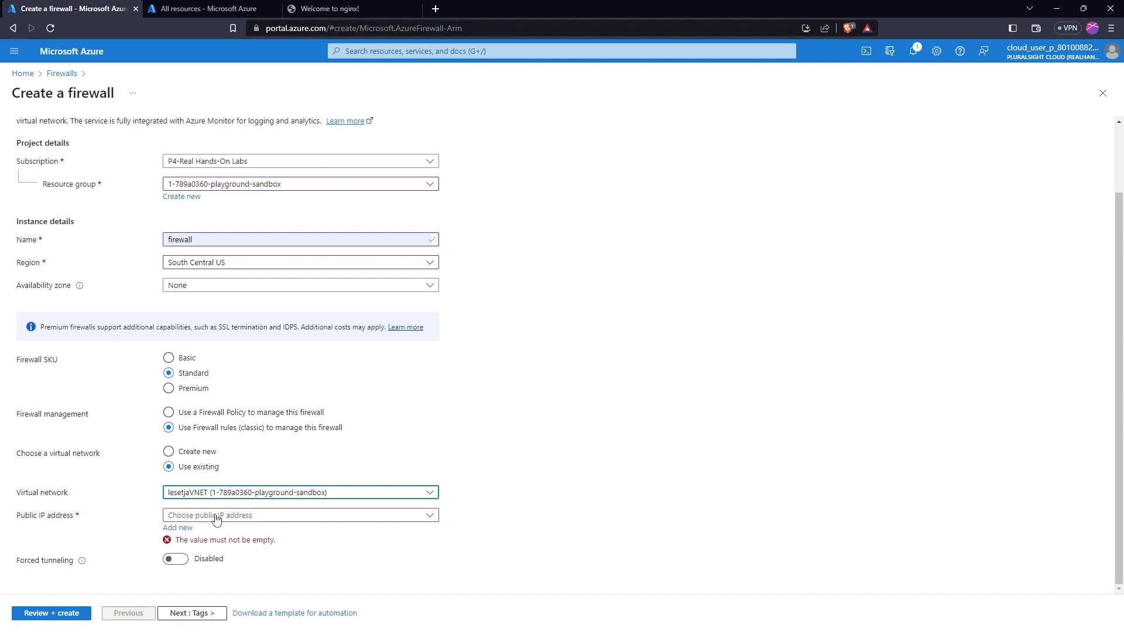
left_click(178, 528)
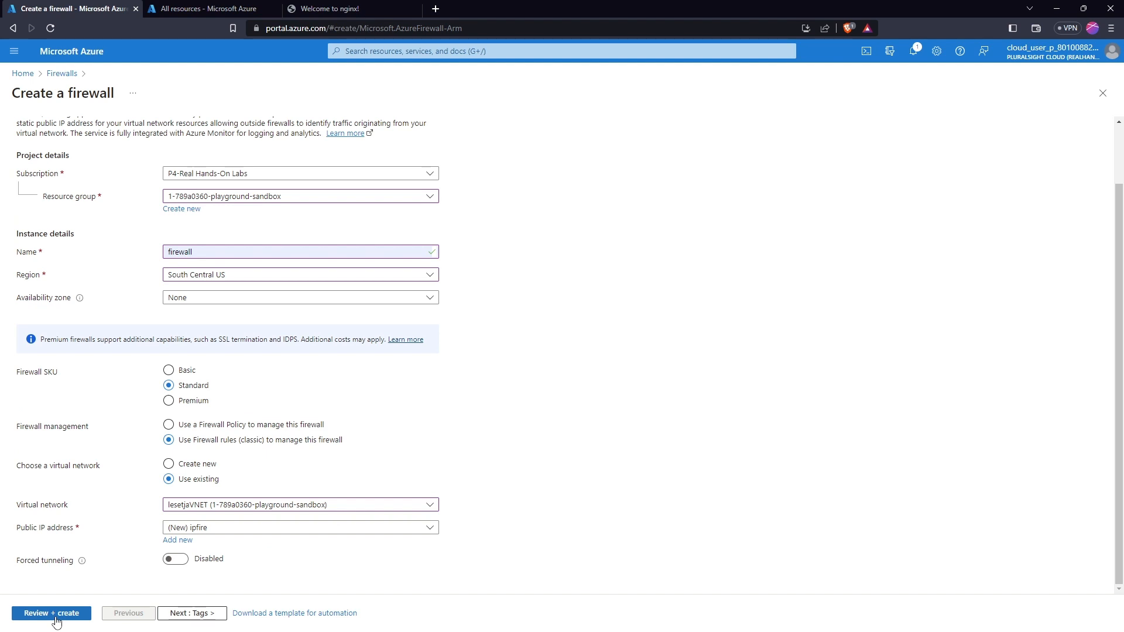
Review and create the firewall, then go to the deployed firewall resource
left_click(52, 613)
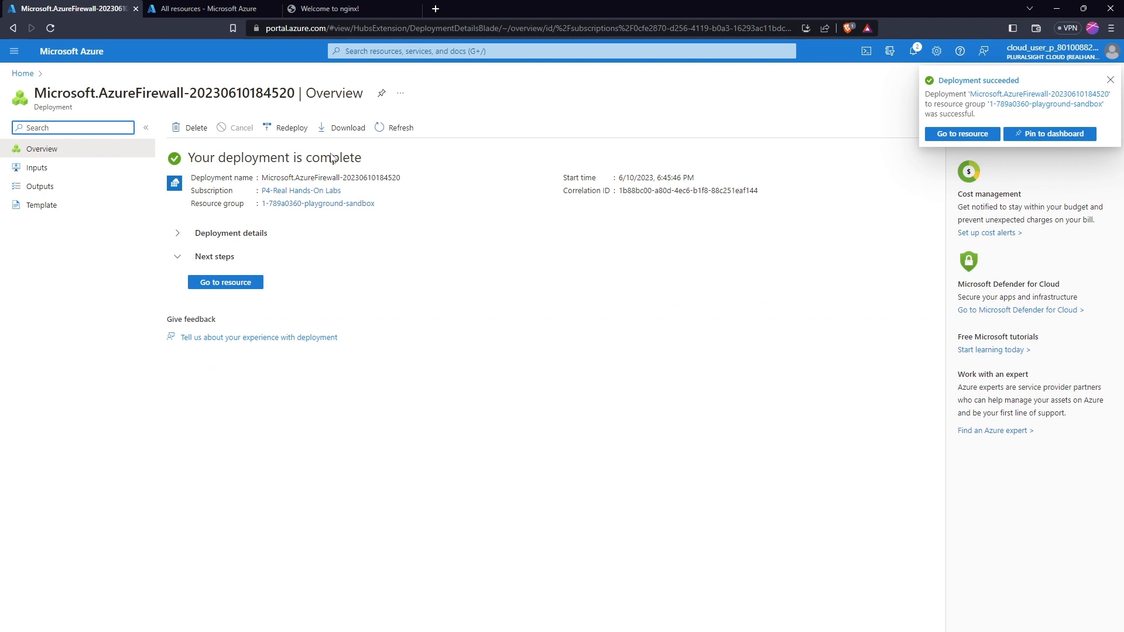
left_click(238, 283)
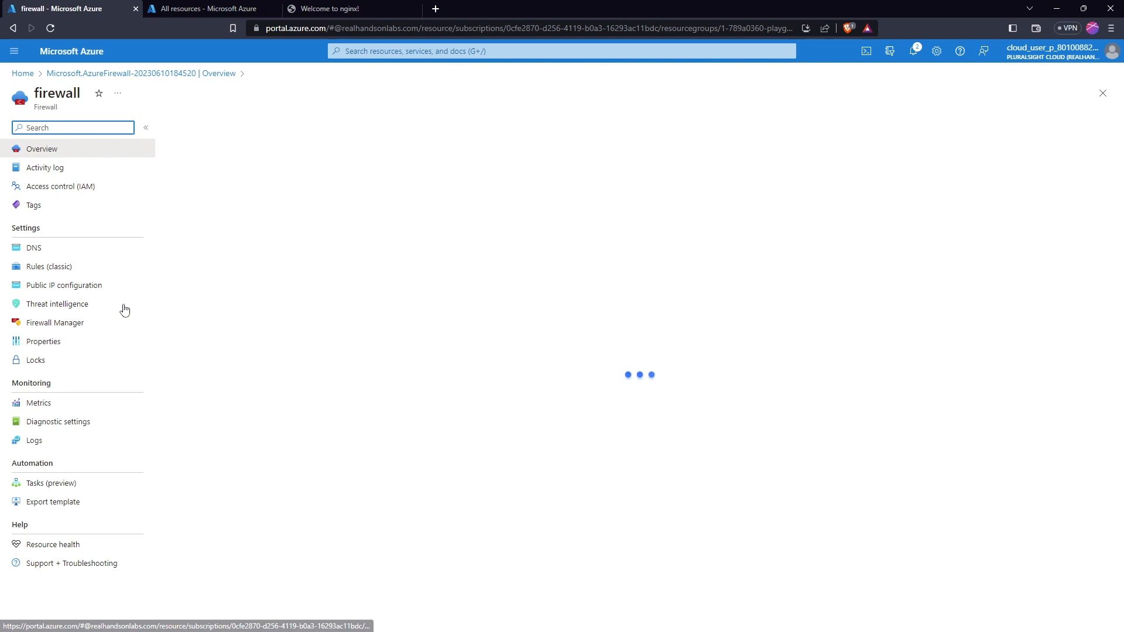
Create routetable and draft a route named 'route' with an IP Addresses destination
left_click(32, 614)
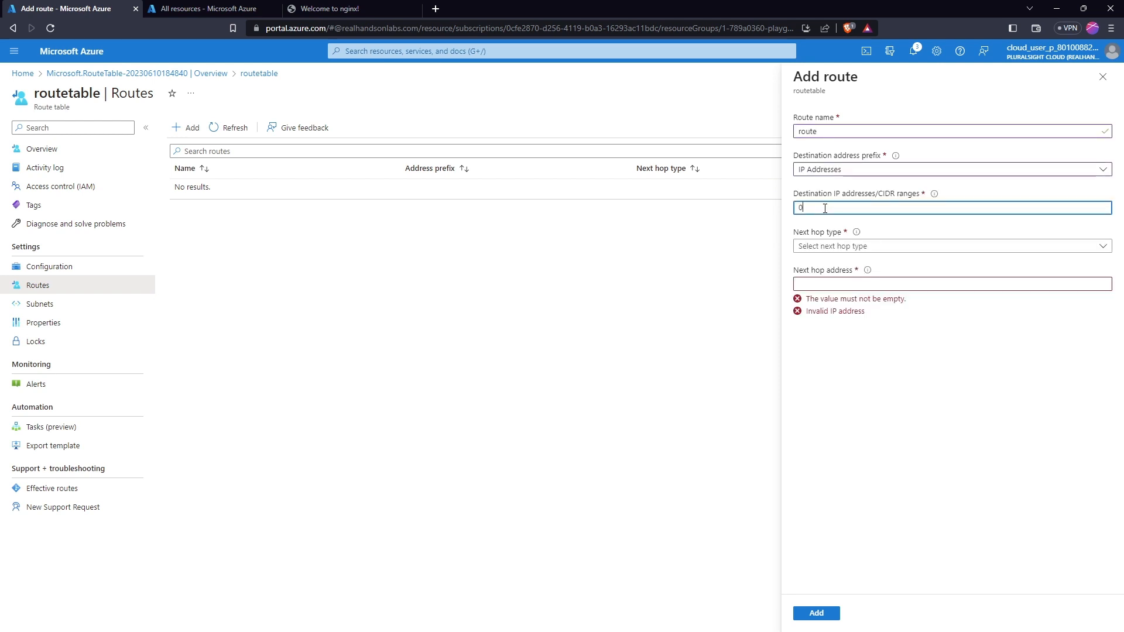
Set the route's destination to 0.0.0.0/0 with a Virtual appliance next hop
type(".0.0.0/0")
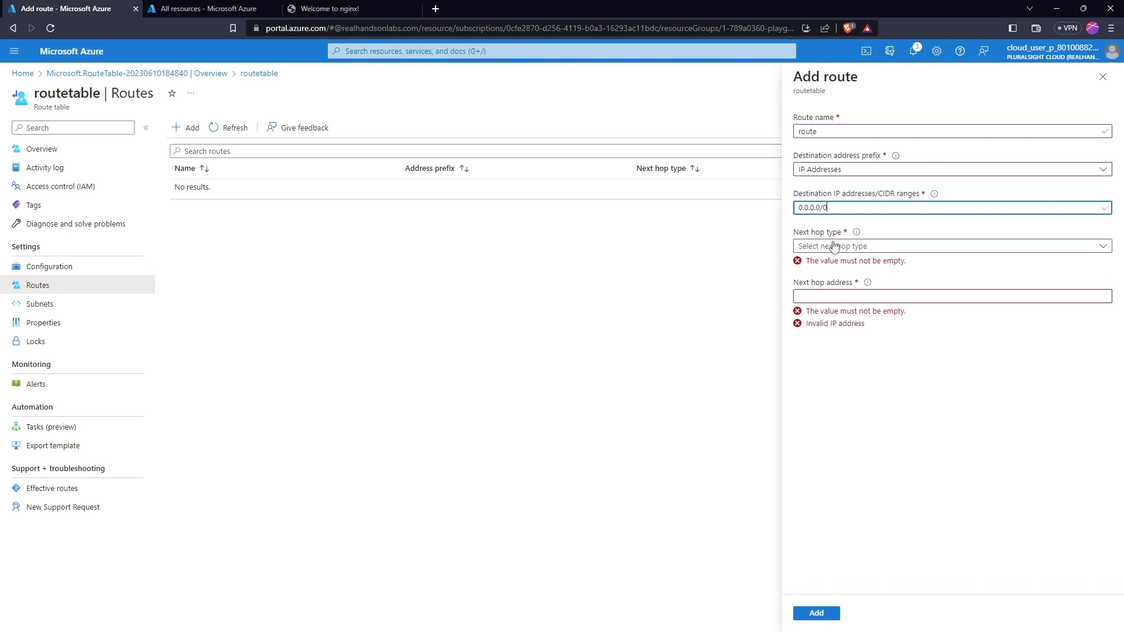
left_click(826, 287)
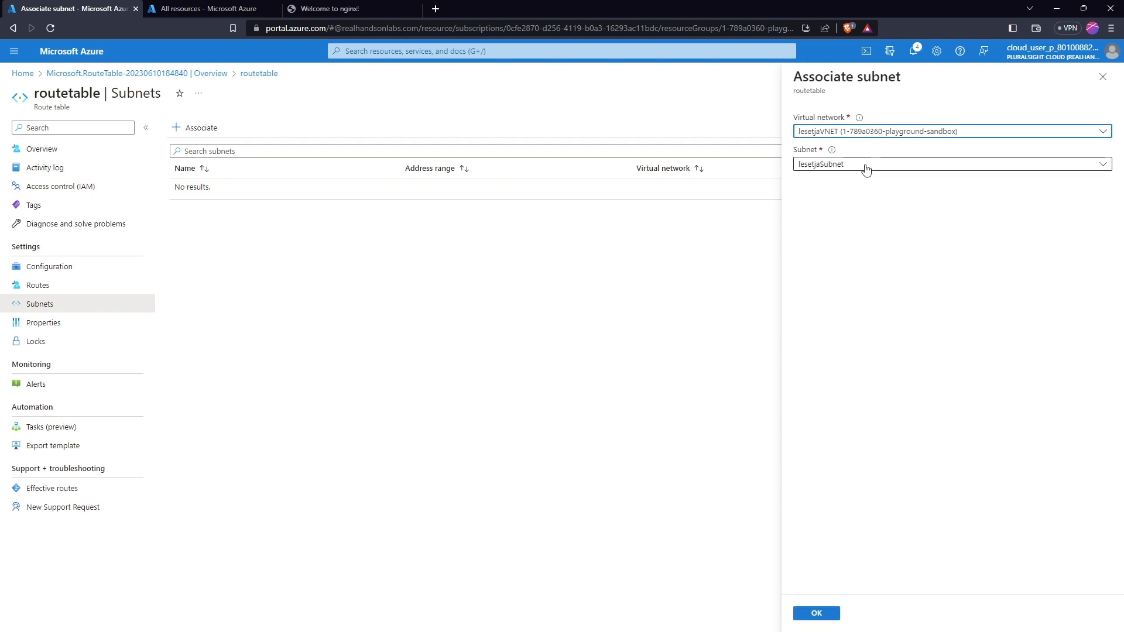
Confirm associating lesetjaVNET's lesetjaSubnet with routetable
left_click(815, 613)
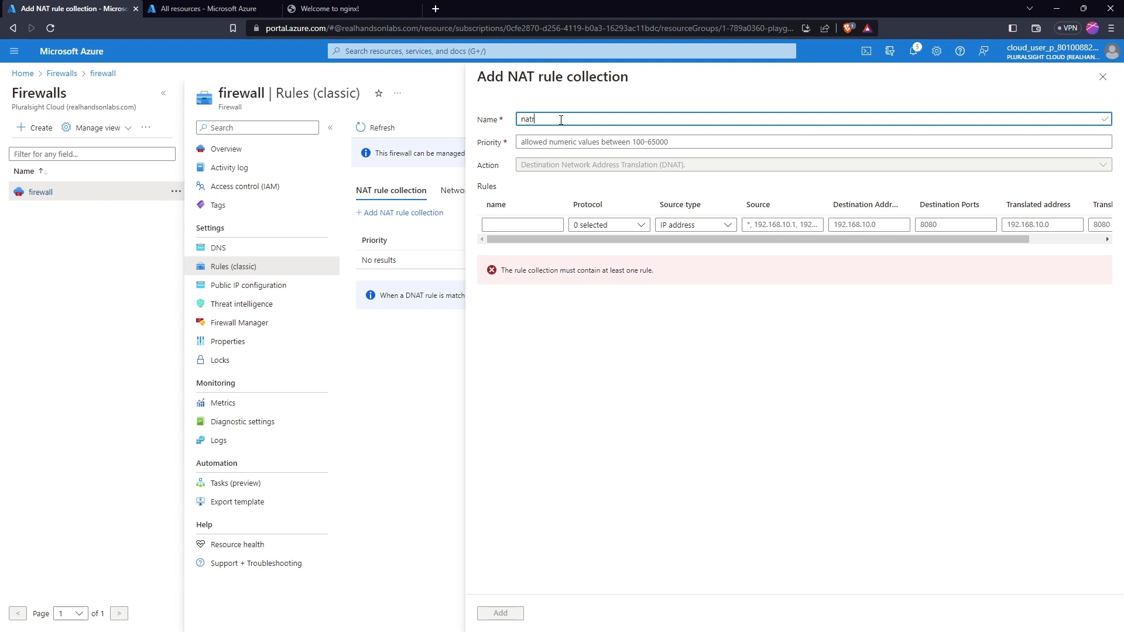
Name the NAT collection natrule with priority 100 and begin rule natrule, then view the firewall's public IP configuration
type("ule")
key("Tab")
type("100")
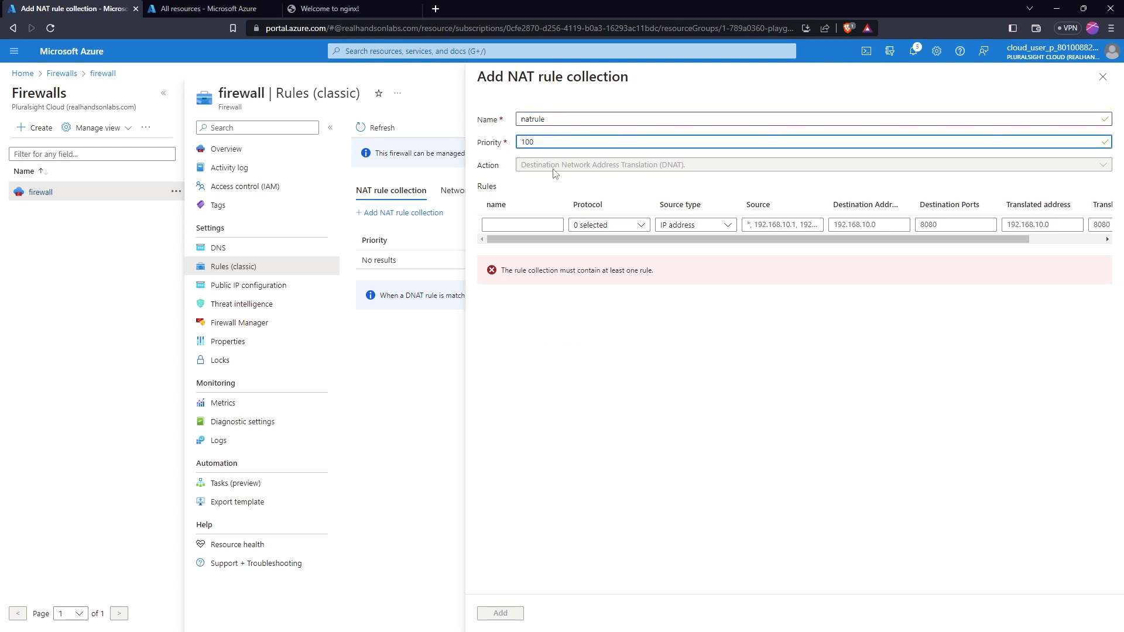
left_click(515, 224)
type("natrule")
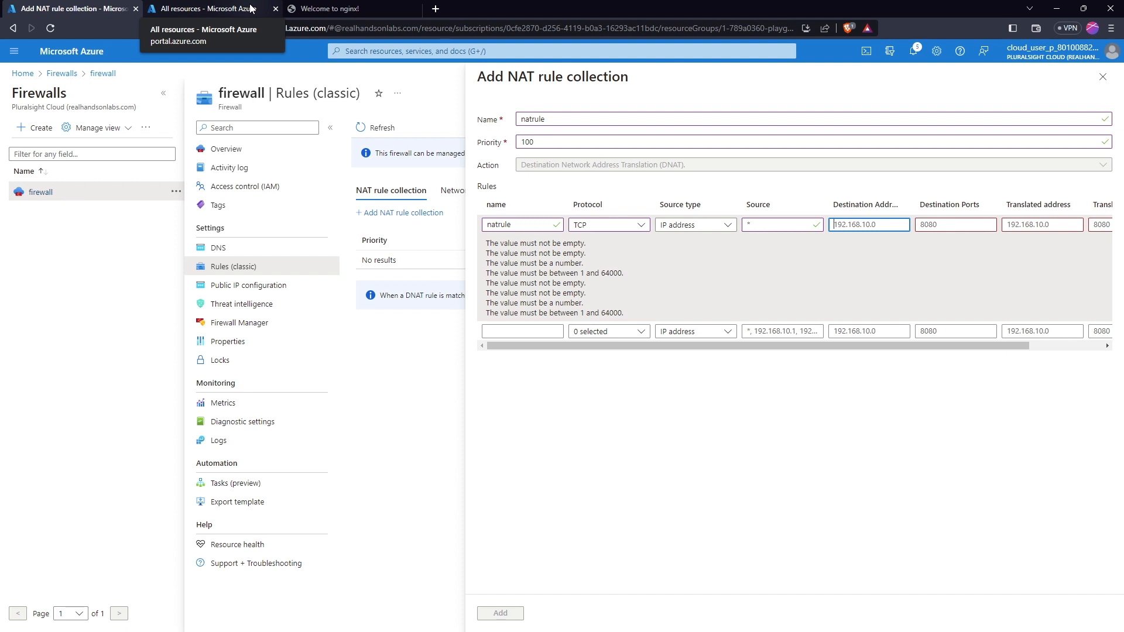
left_click(251, 8)
left_click(246, 285)
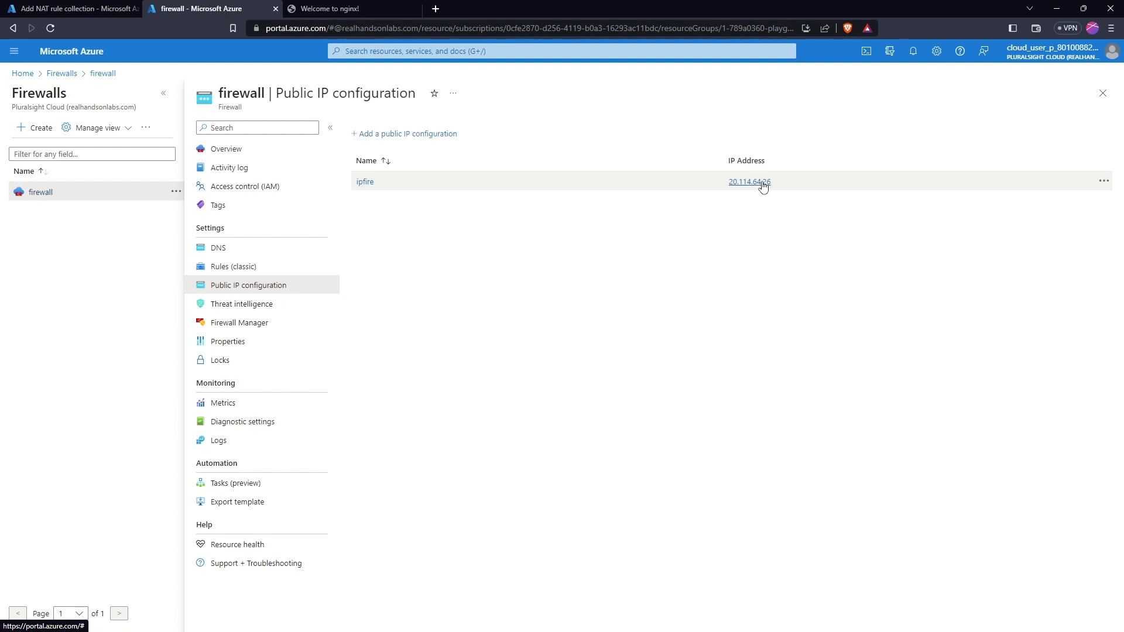
Open the details of the firewall's ipfire public IP address
left_click(761, 182)
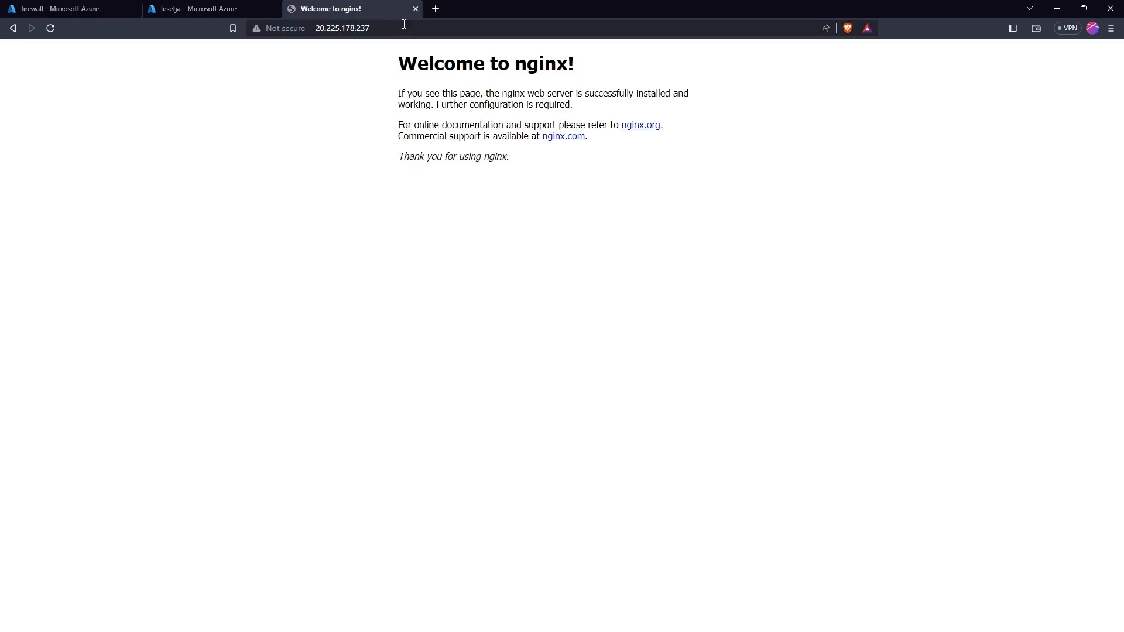
Select the nginx page's web address 20.225.178.237 in the address bar
left_click(404, 24)
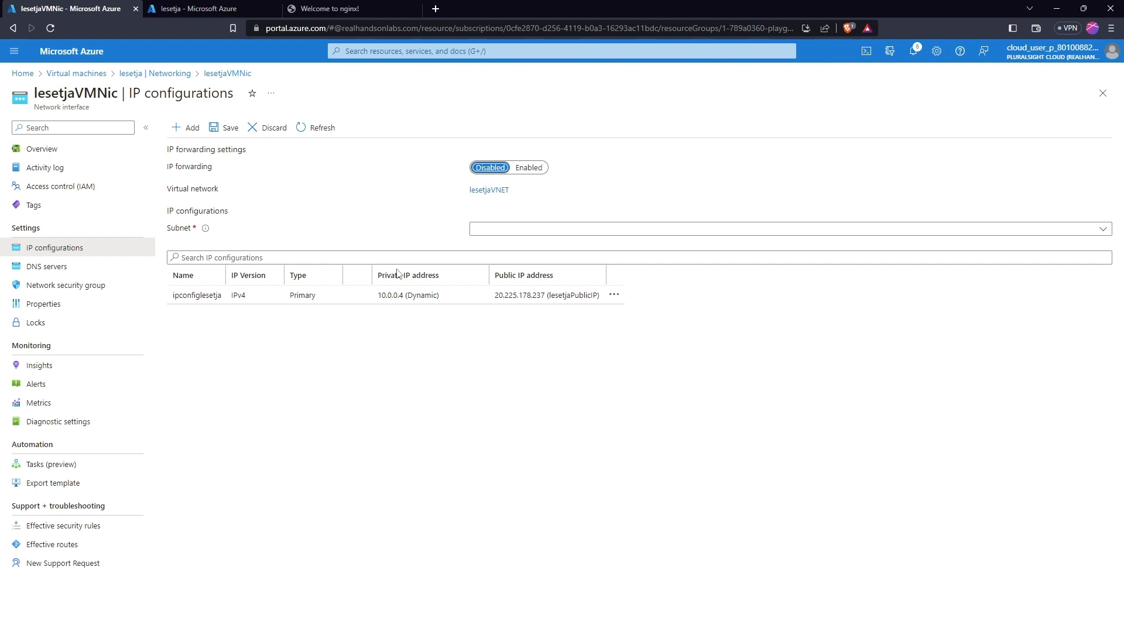
Open the ipconfiglesetja IP configuration and set its public IP address to Disassociate
left_click(227, 298)
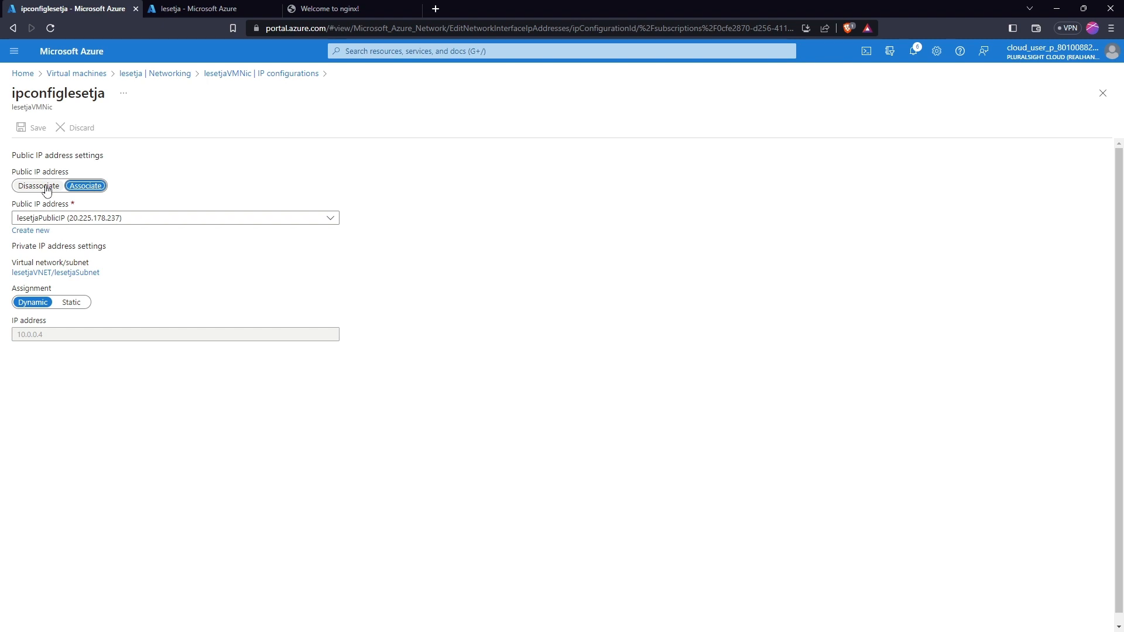
left_click_drag(47, 190, 75, 168)
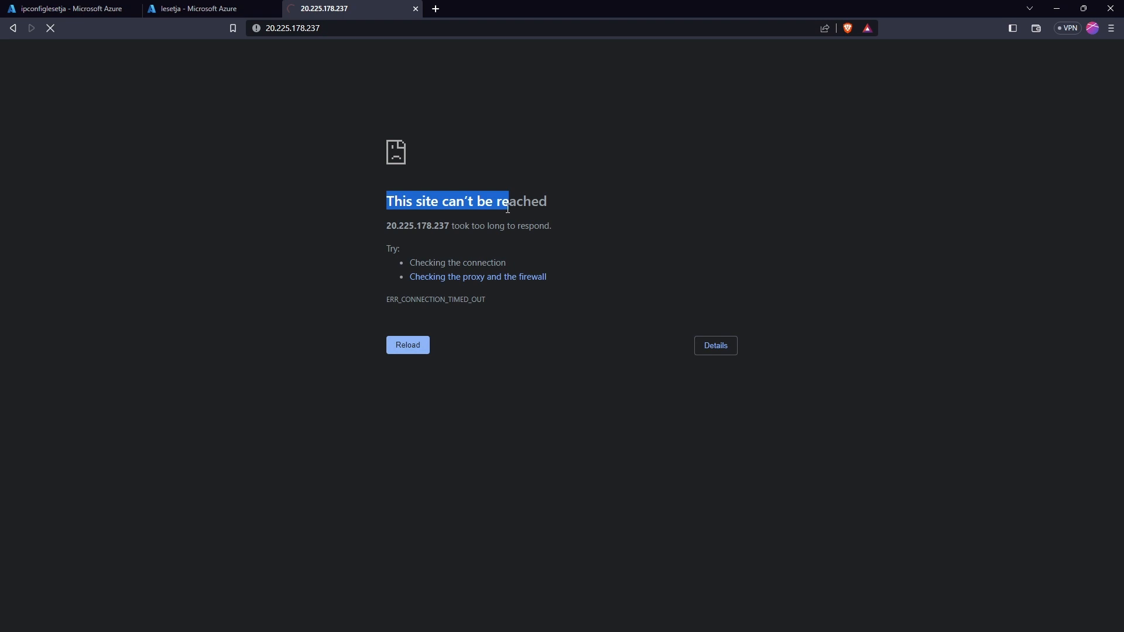
Highlight the 'site can't be reached' error, then open a new tab to paste 10.0.0.4
left_click_drag(508, 209, 548, 204)
key("ctrl+t")
right_click(431, 28)
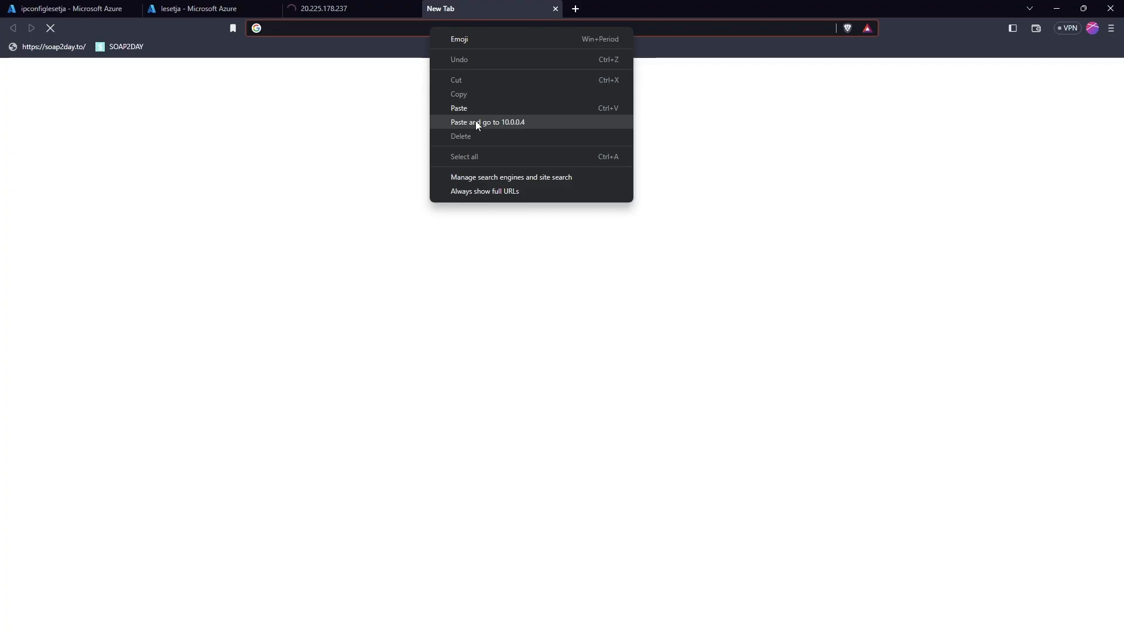